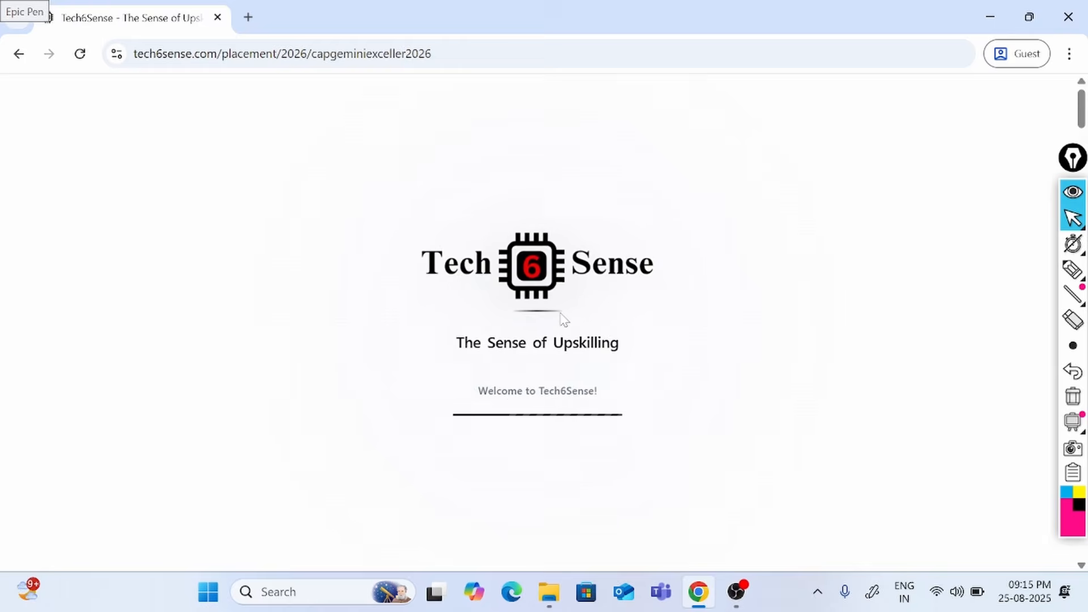
Step: Circle the Registration+Screening stage in the page's Hiring Process diagram with the pen and handwrite a short note above it
scroll(564, 319, "down", 4)
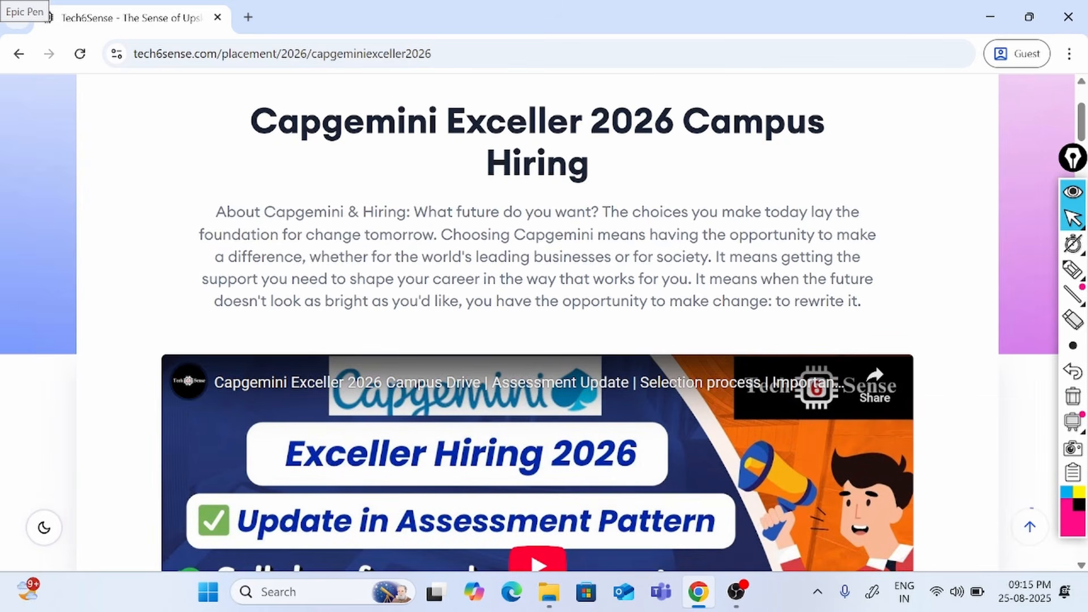
scroll(340, 283, "down", 5)
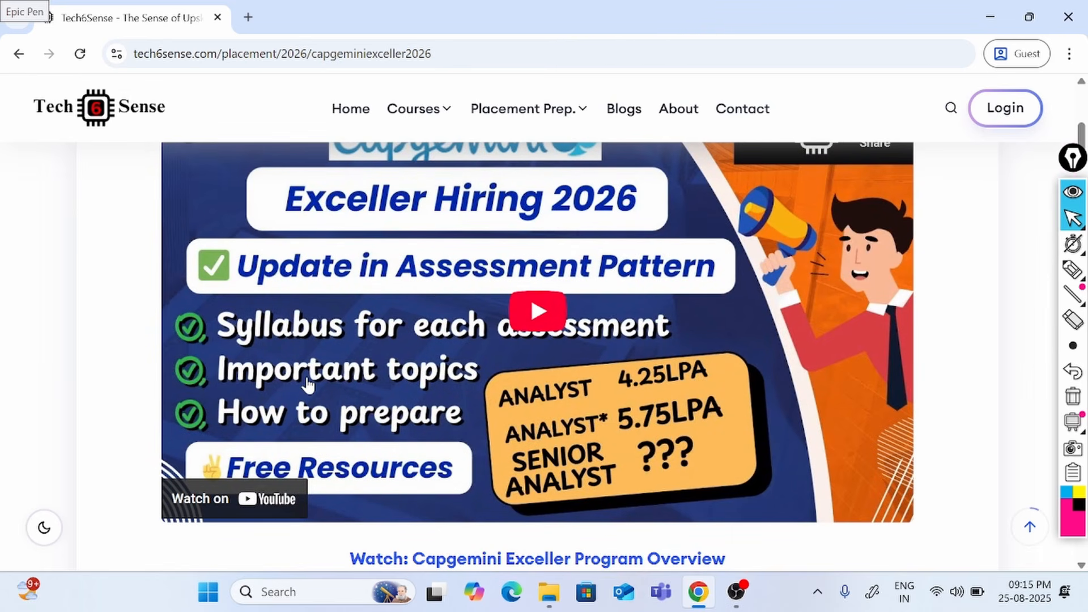
scroll(308, 385, "down", 2)
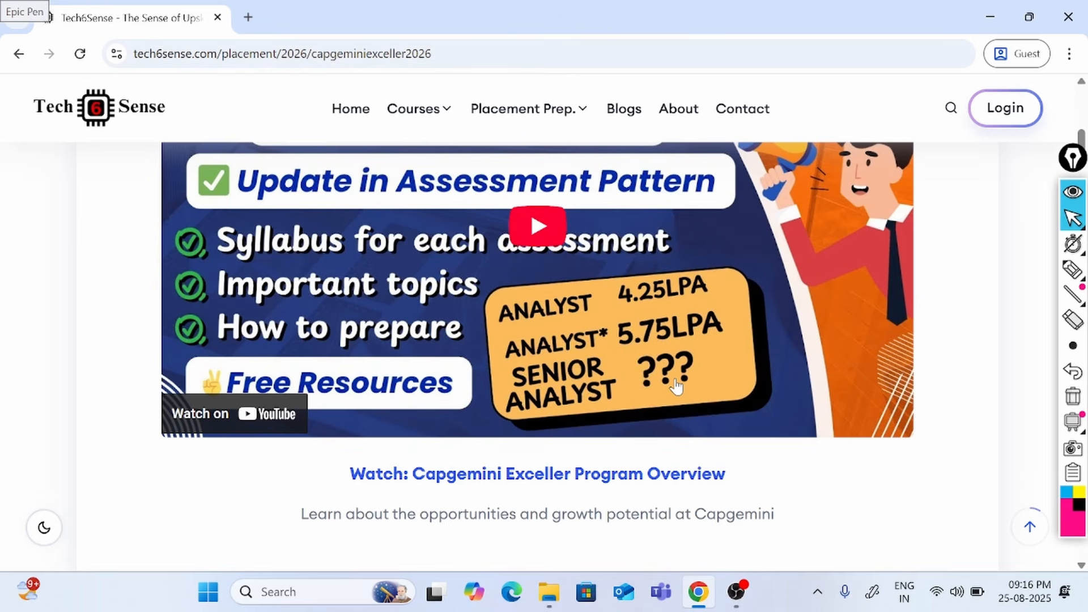
scroll(694, 382, "down", 6)
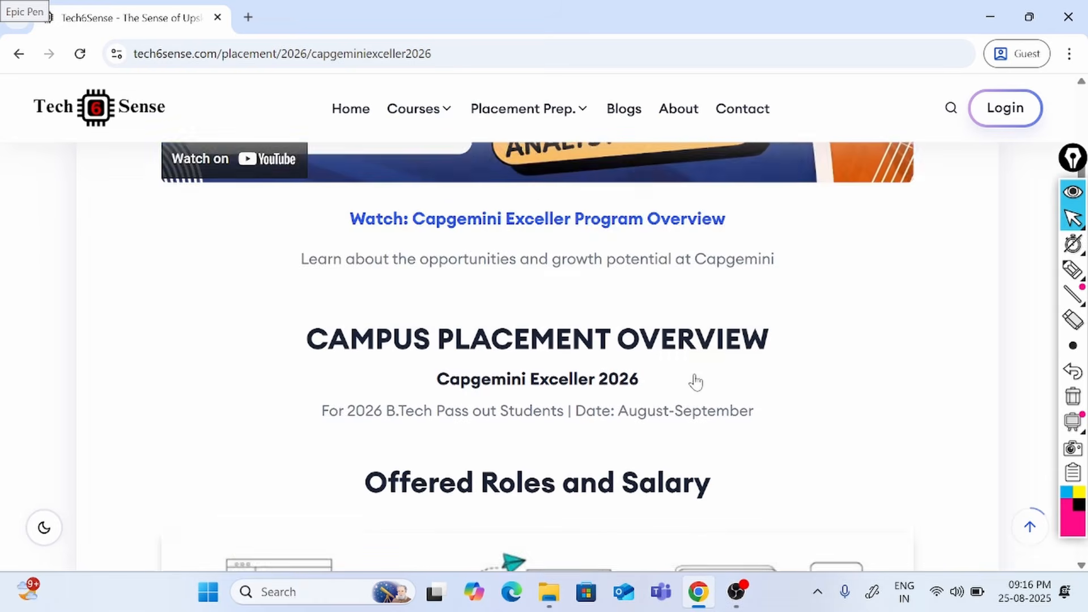
scroll(696, 382, "down", 3)
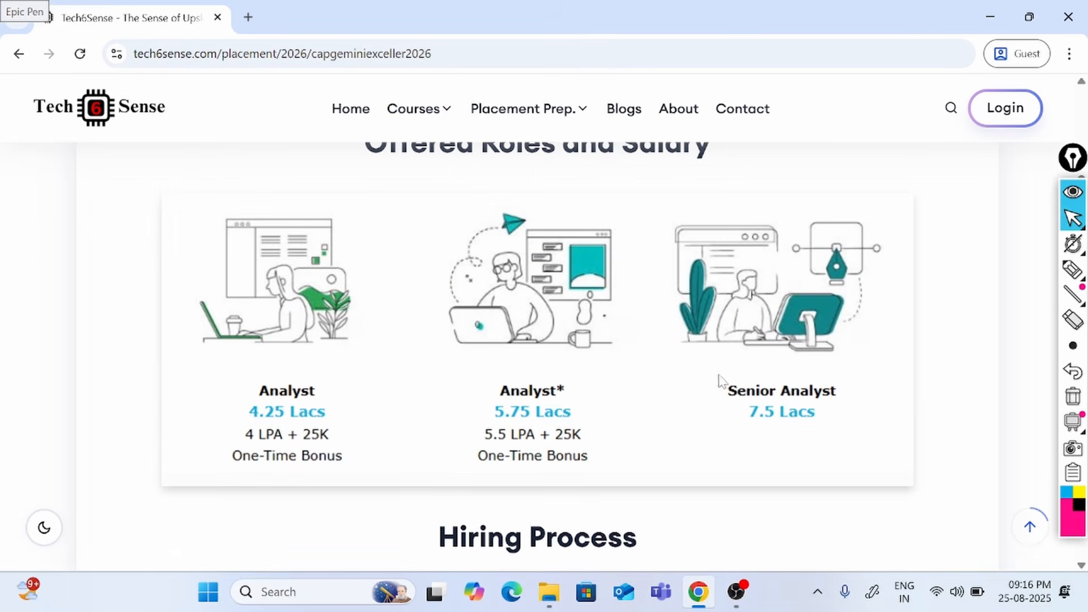
scroll(326, 380, "down", 4)
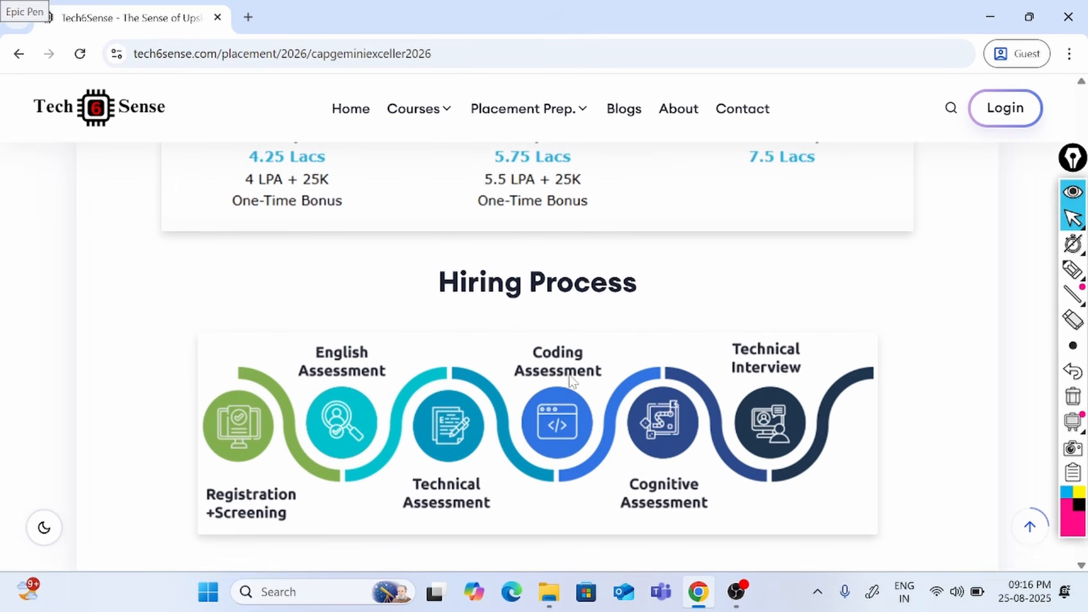
key("ctrl+shift+3")
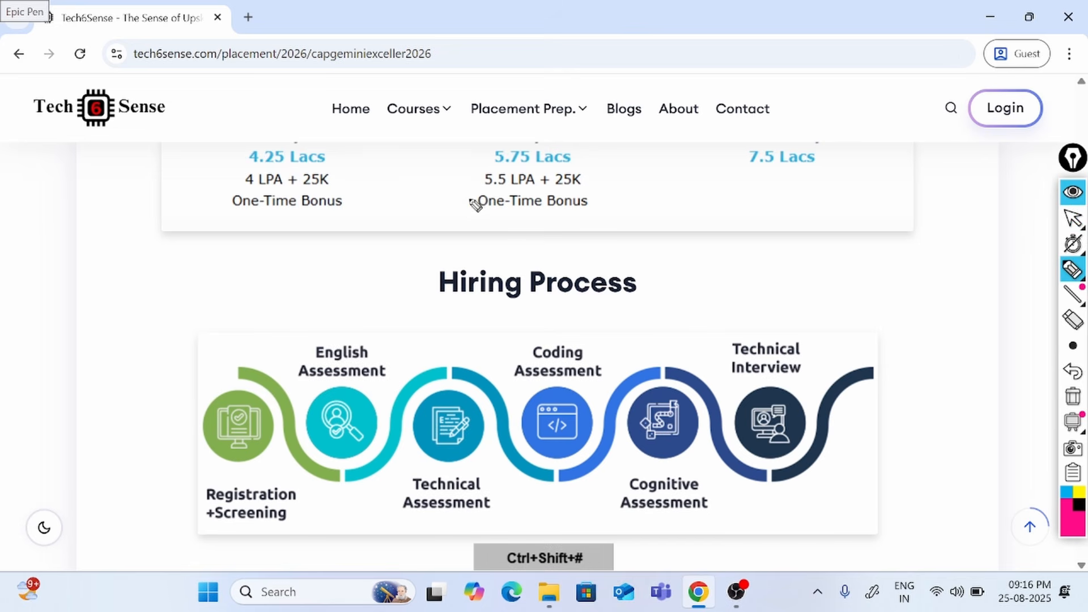
mouse_move(264, 381)
left_mouse_down()
mouse_move(242, 374)
mouse_move(199, 456)
mouse_move(284, 453)
mouse_move(262, 376)
left_mouse_up()
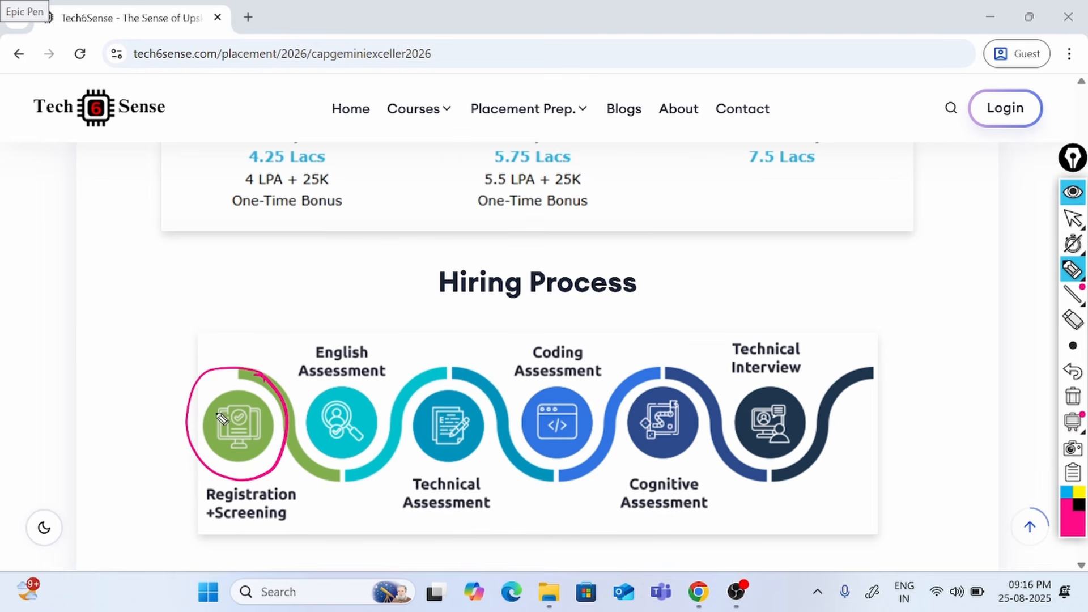
mouse_move(142, 309)
left_mouse_down()
mouse_move(130, 349)
mouse_move(190, 323)
mouse_move(224, 280)
mouse_move(226, 304)
mouse_move(265, 274)
left_mouse_up()
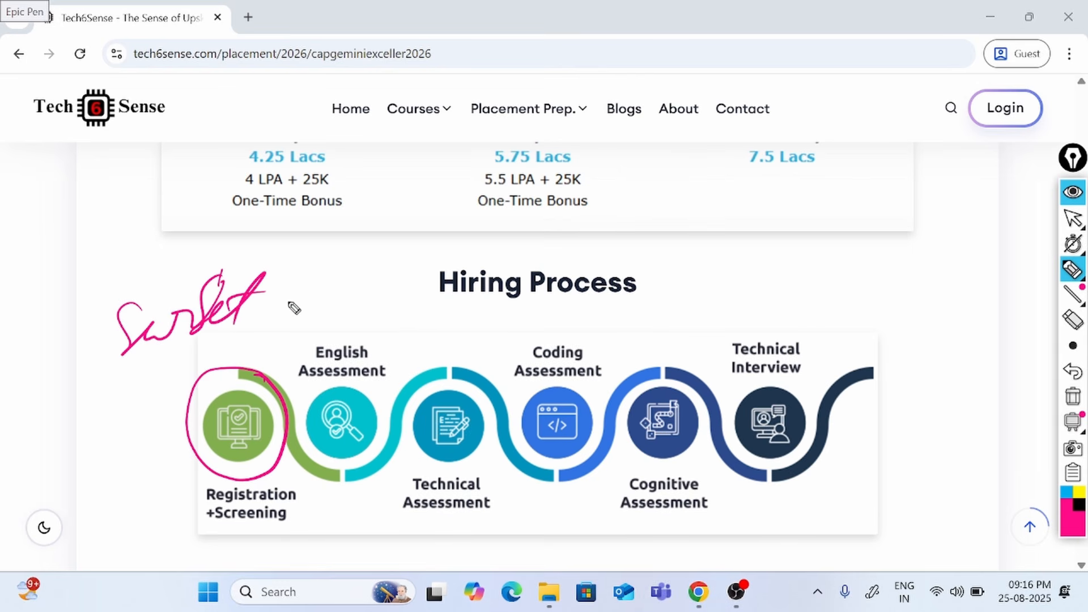
Step: Circle the English Assessment label in the Hiring Process diagram and draw a star above it
mouse_move(396, 345)
left_mouse_down()
mouse_move(318, 332)
mouse_move(394, 389)
mouse_move(395, 341)
left_mouse_up()
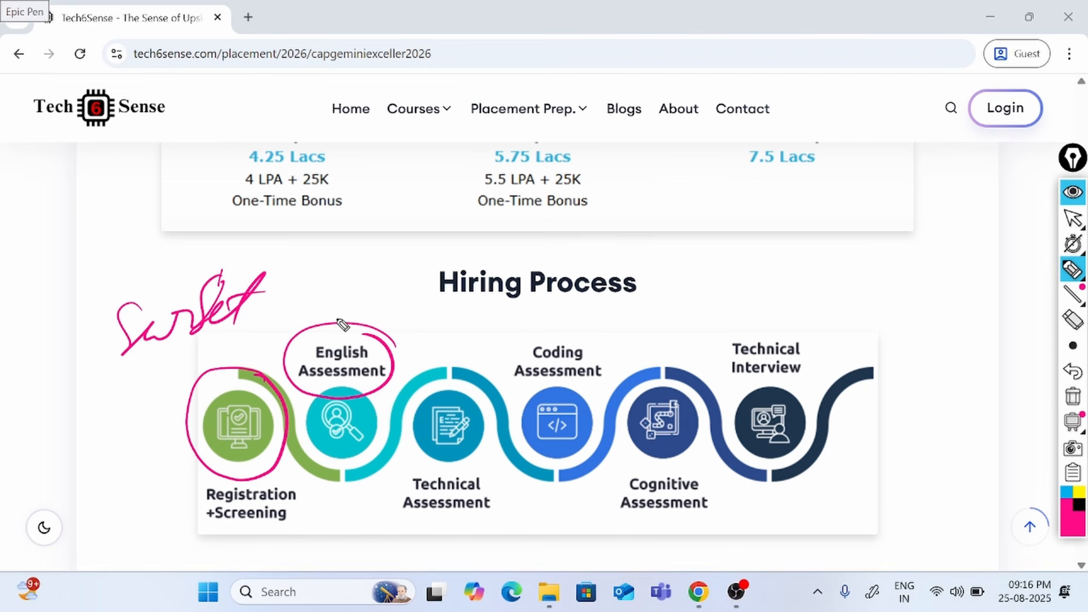
left_click_drag(314, 270, 311, 297)
mouse_move(314, 270)
left_mouse_down()
mouse_move(326, 267)
mouse_move(325, 278)
left_mouse_up()
mouse_move(315, 291)
left_mouse_down()
mouse_move(329, 290)
mouse_move(304, 299)
mouse_move(339, 298)
left_mouse_up()
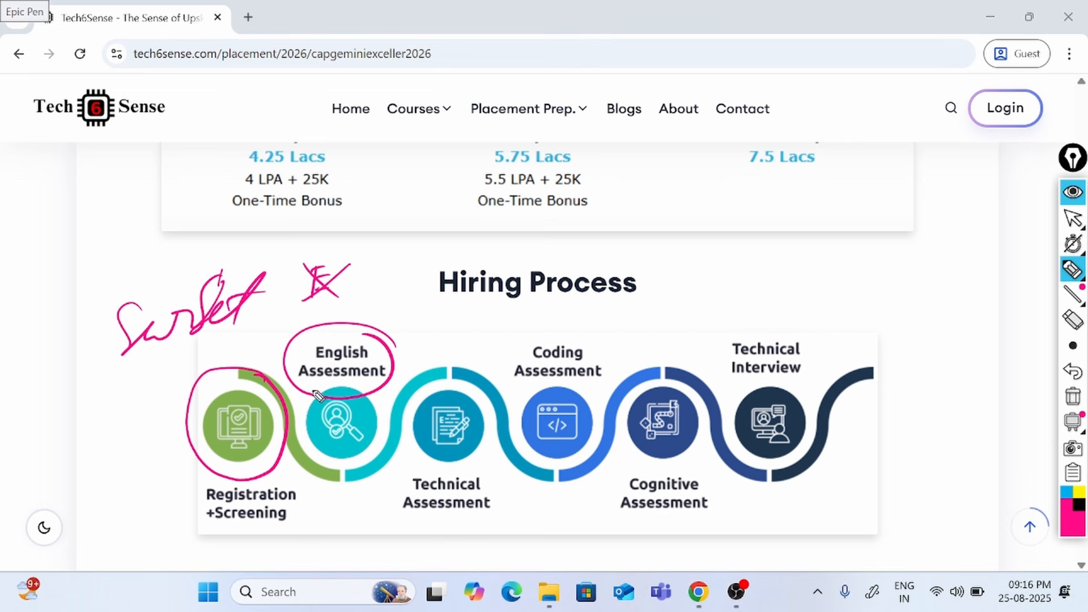
Step: Clear the pen marks and, with a thicker pen, underline "Use Wired Head-Phone" and "listening, speaking, reading, writing" under Round 1
scroll(542, 329, "up", 5)
key("ctrl+shift+2")
scroll(389, 270, "down", 7)
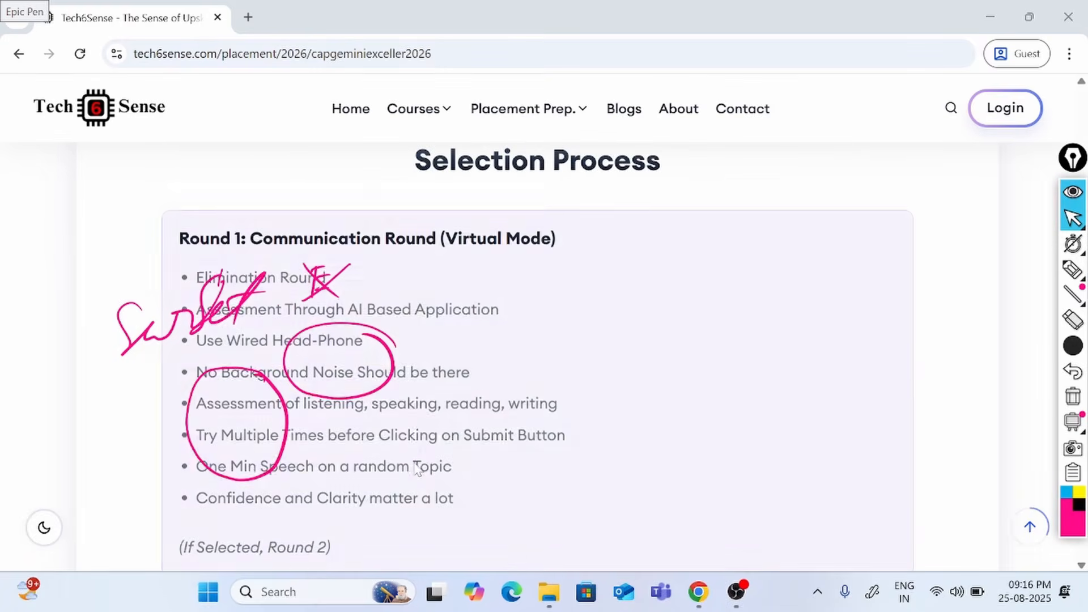
key("ctrl+shift+7")
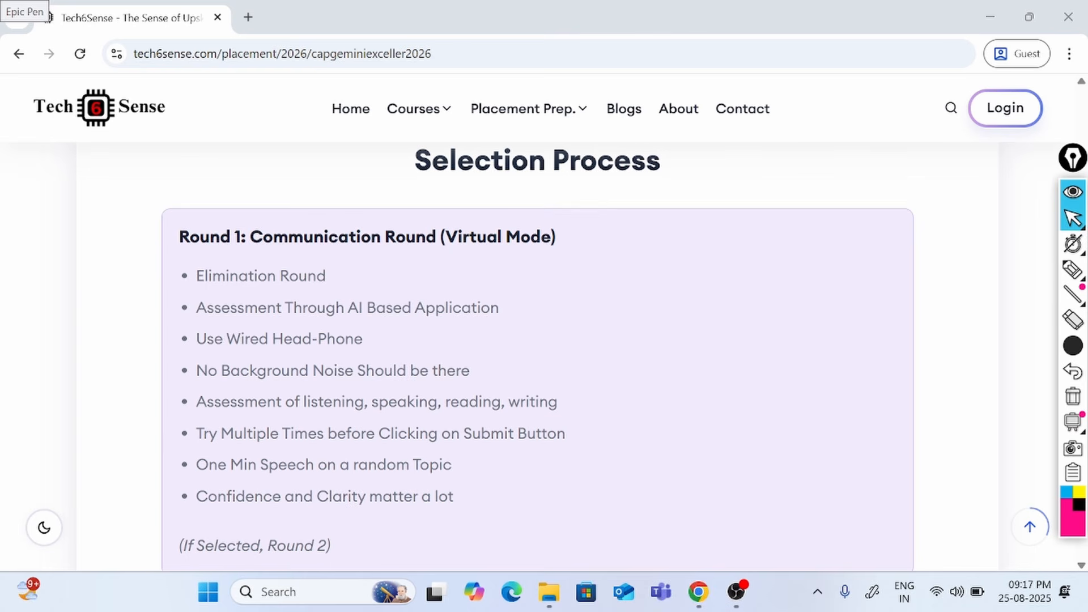
key("ctrl+shift+3")
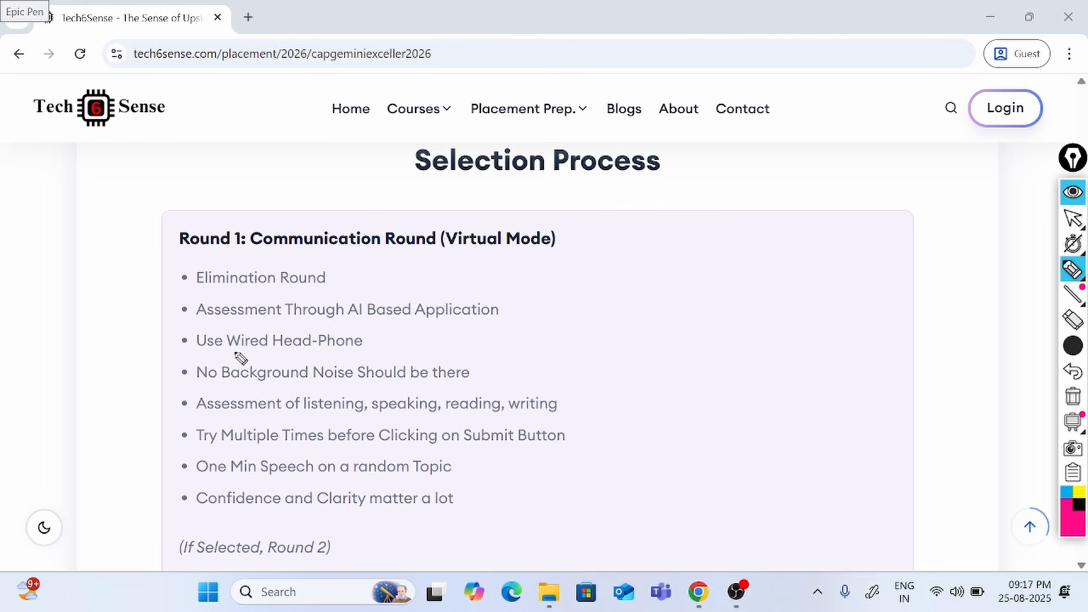
left_click_drag(198, 353, 351, 352)
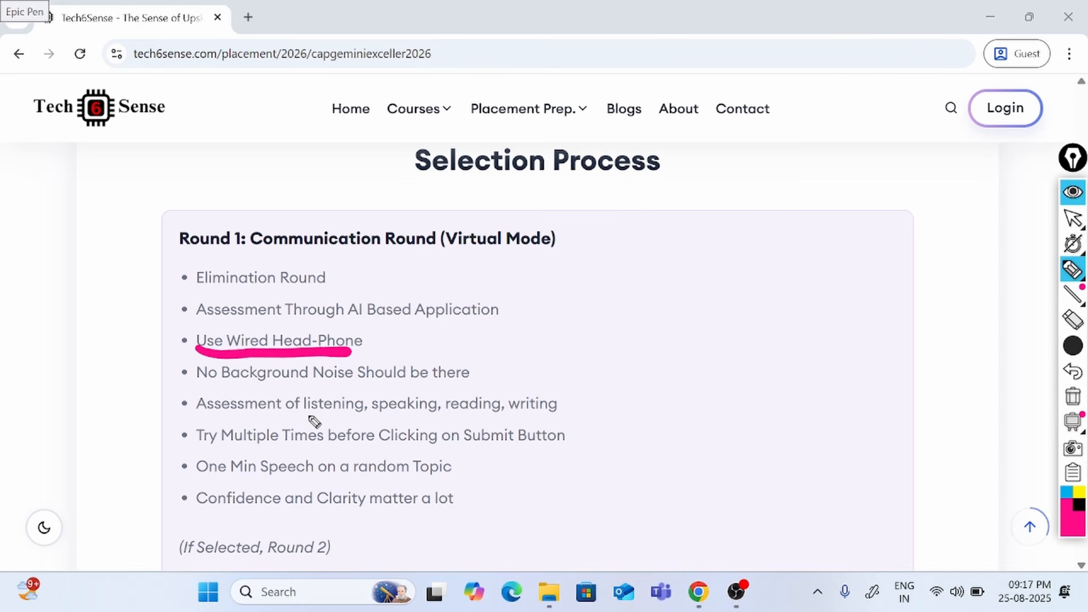
left_click_drag(304, 416, 556, 421)
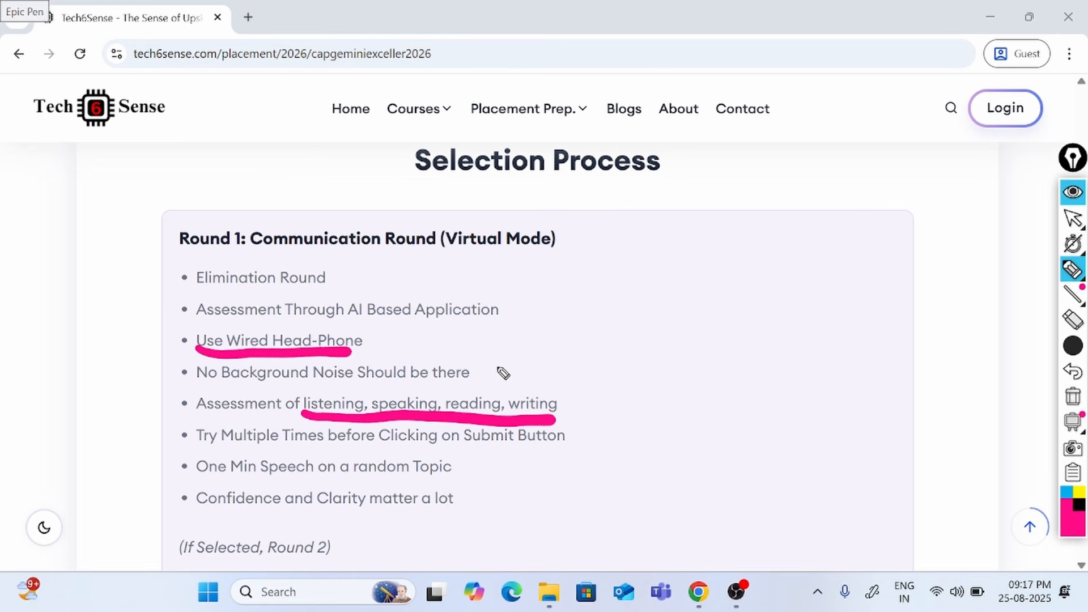
Step: Clear the underlines and circle the Technical Assessment icon in the Hiring Process diagram
key("ctrl+shift+7")
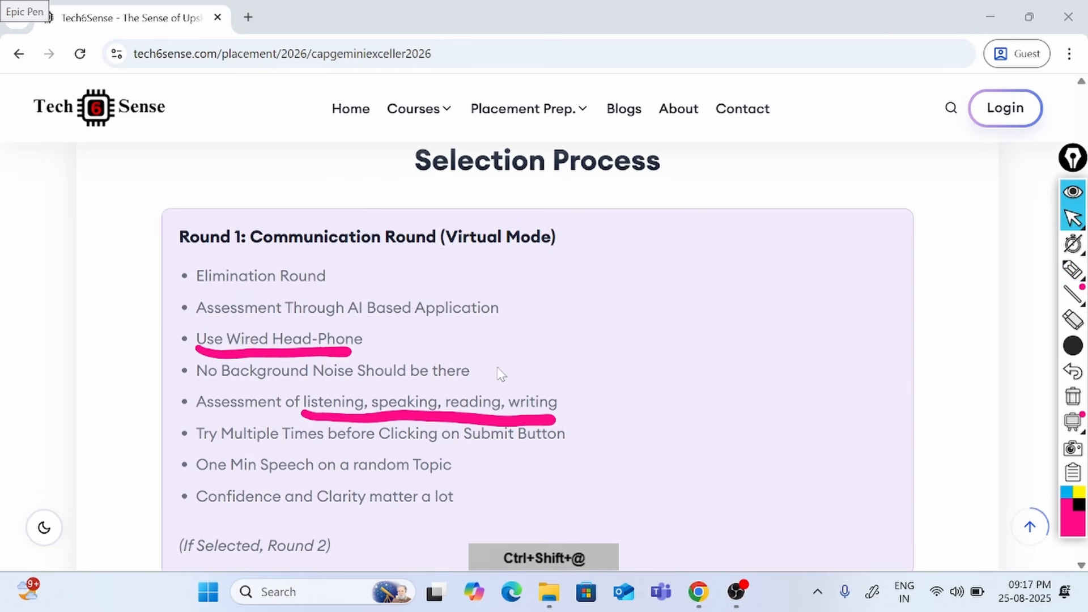
scroll(538, 357, "down", 4)
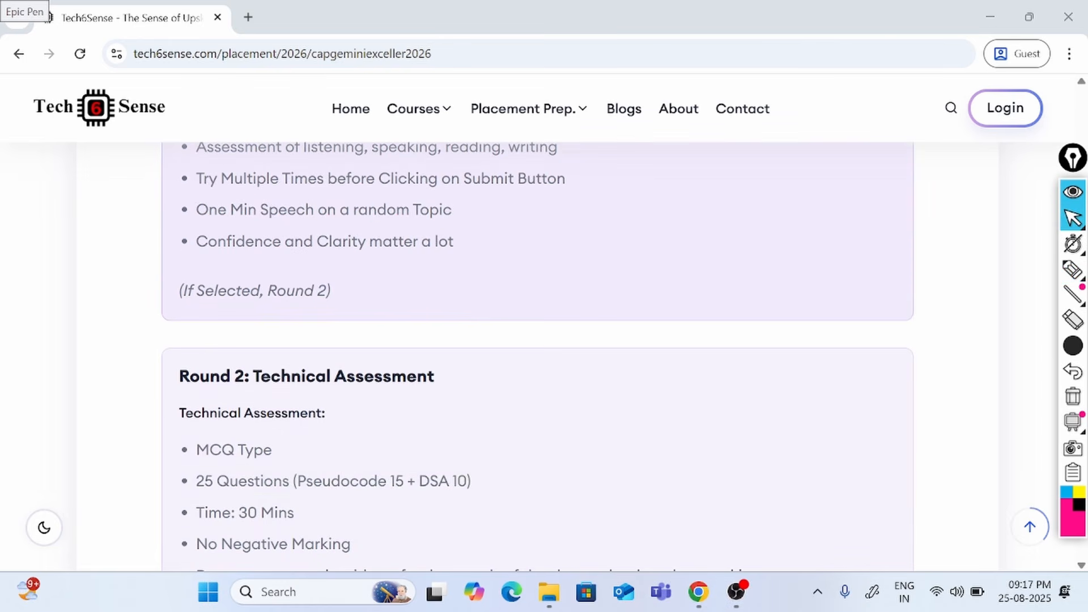
scroll(537, 357, "up", 10)
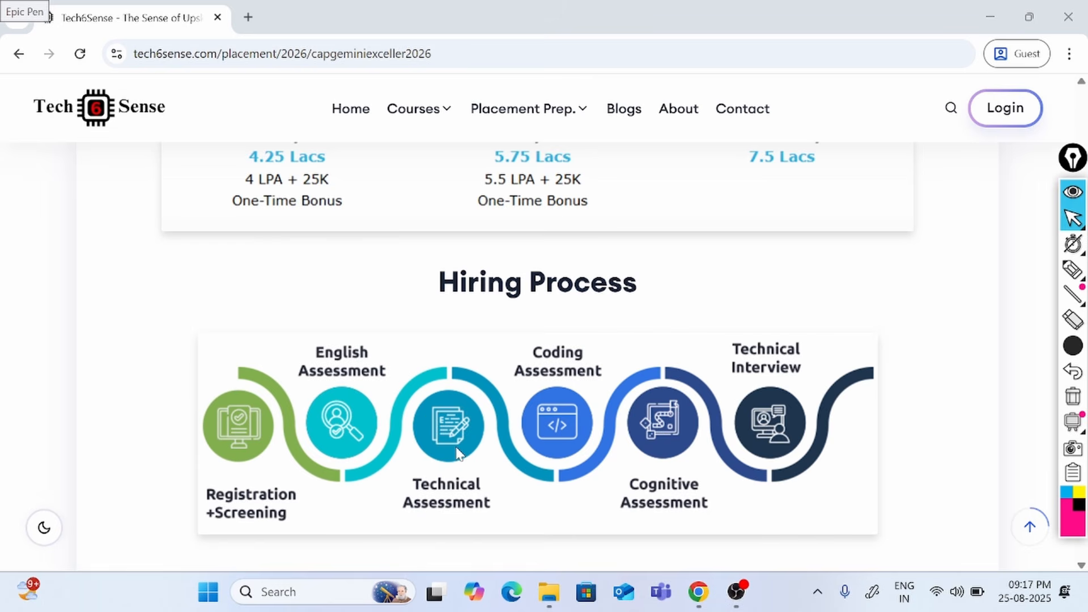
key("ctrl+shift+3")
mouse_move(483, 409)
left_mouse_down()
mouse_move(452, 390)
mouse_move(420, 456)
mouse_move(488, 451)
mouse_move(481, 394)
left_mouse_up()
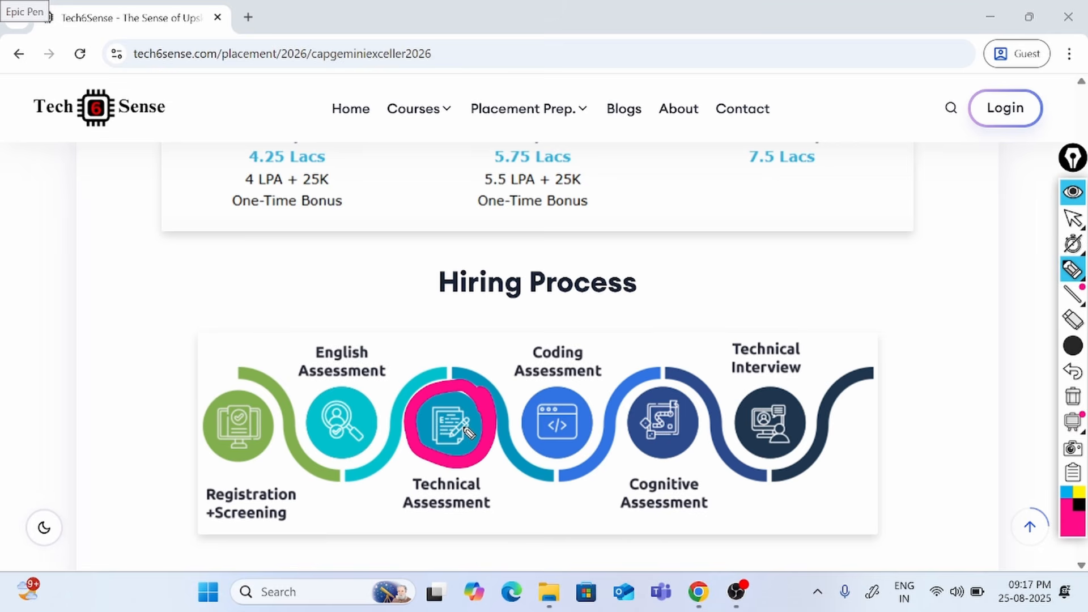
key("ctrl+shift+2")
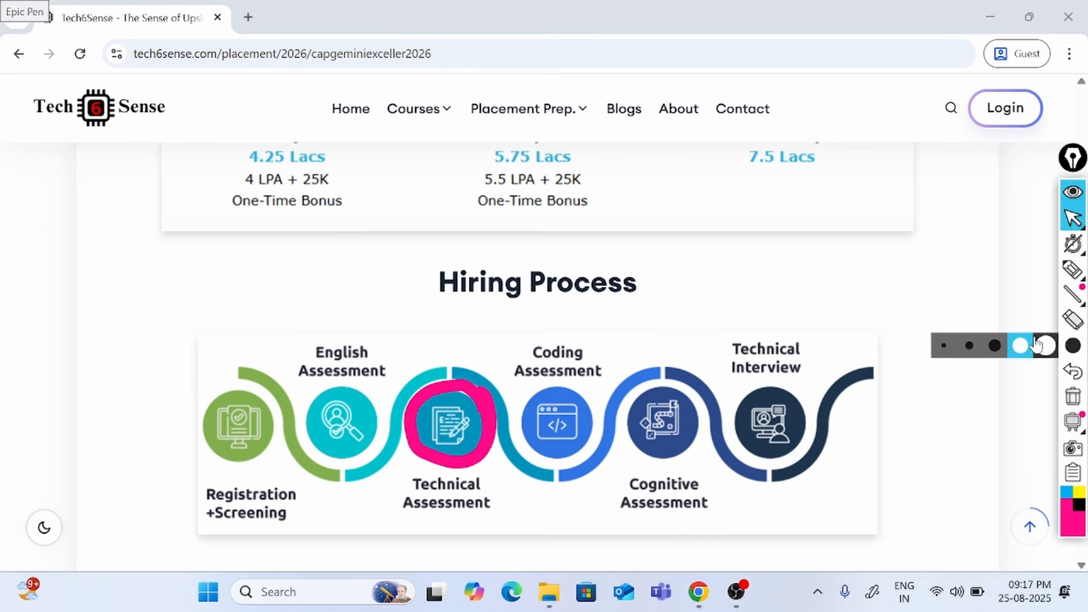
Step: Clear the circle and, with a thinner pen, underline "25 Questions", "Pseudocode 15 + DSA 10" and "Time: 30 Mins" under Round 2
scroll(715, 338, "down", 6)
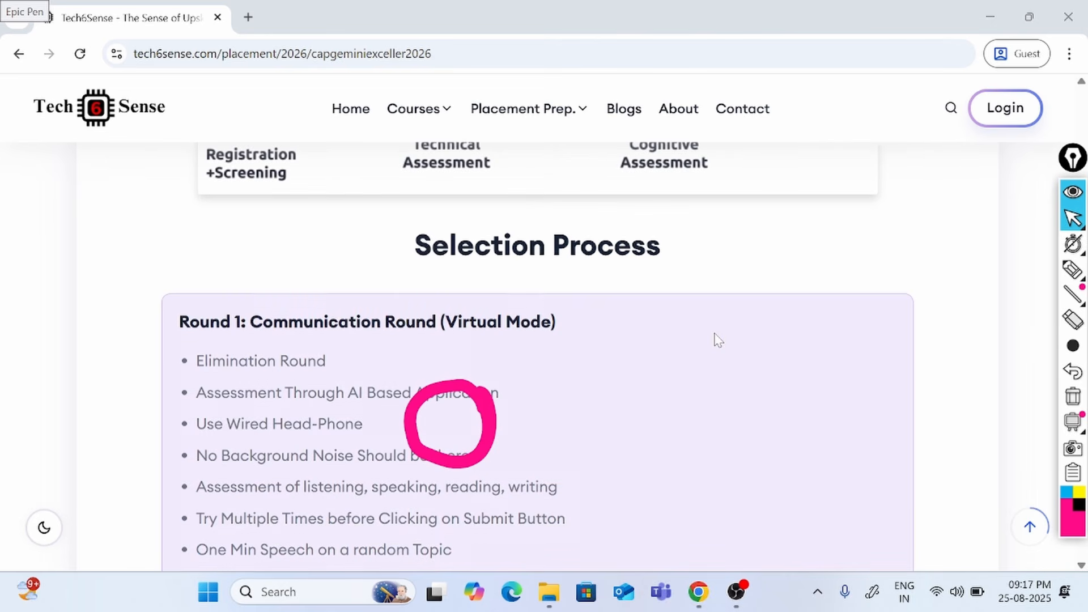
key("ctrl+shift+7")
scroll(616, 355, "down", 8)
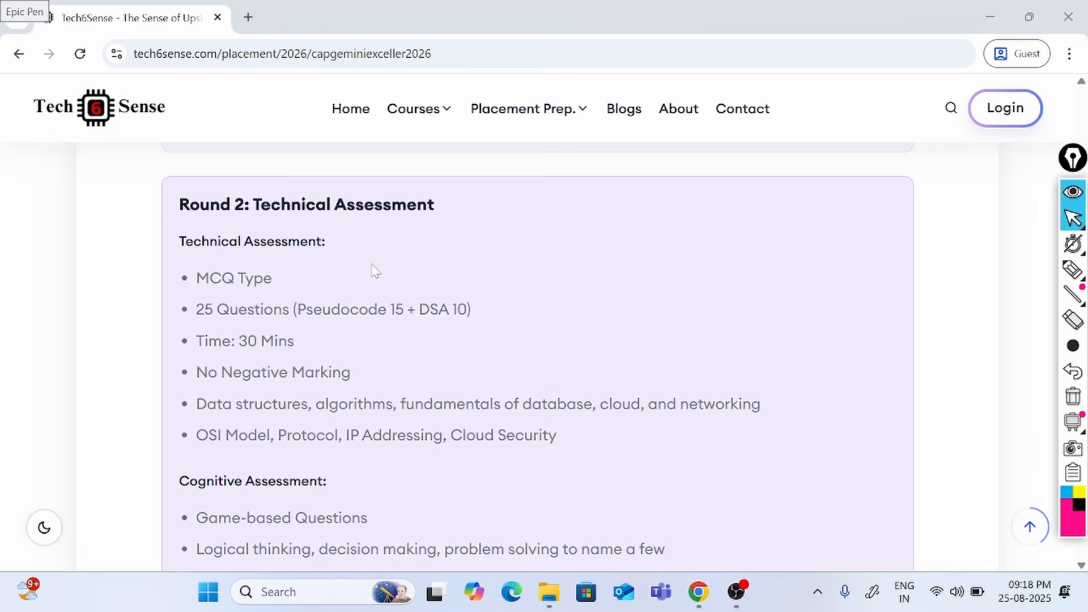
key("ctrl+shift+3")
left_click_drag(196, 319, 464, 323)
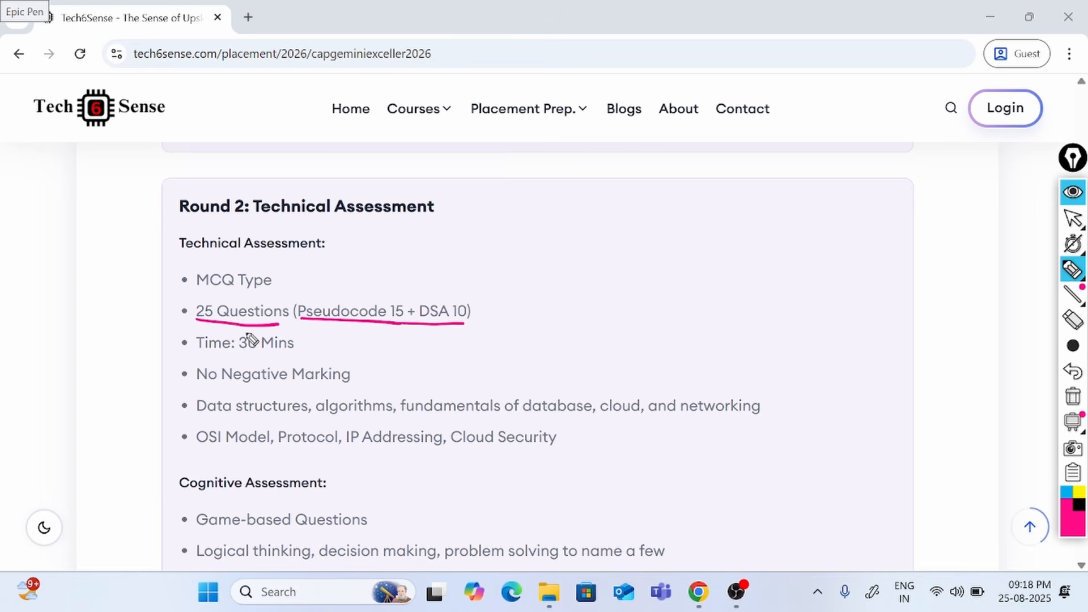
left_click_drag(196, 353, 296, 352)
Step: Tick the No Negative Marking and data structures lines, and underline "Data structures", "algorithms" and the OSI Model to Cloud Security line
left_click_drag(160, 375, 206, 361)
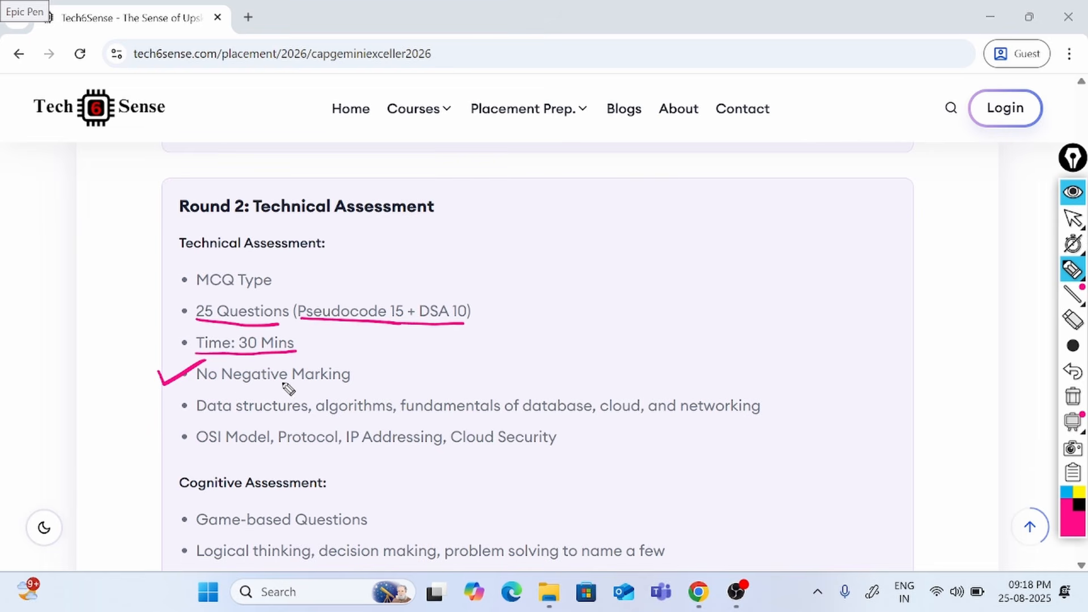
mouse_move(159, 403)
left_mouse_down()
mouse_move(165, 418)
mouse_move(208, 397)
left_mouse_up()
left_click_drag(202, 418, 386, 416)
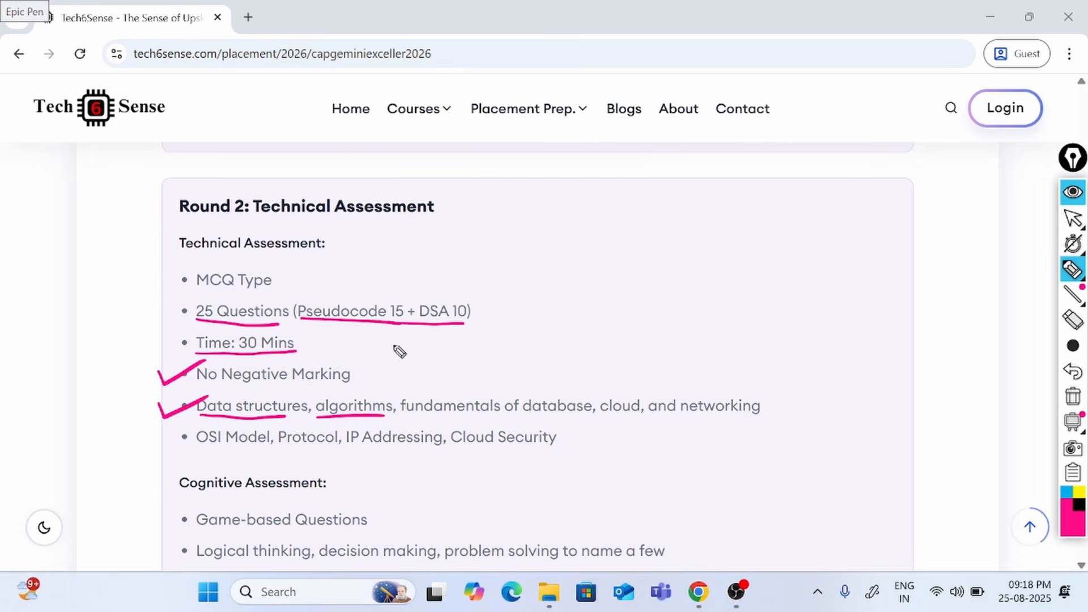
left_click_drag(208, 446, 543, 450)
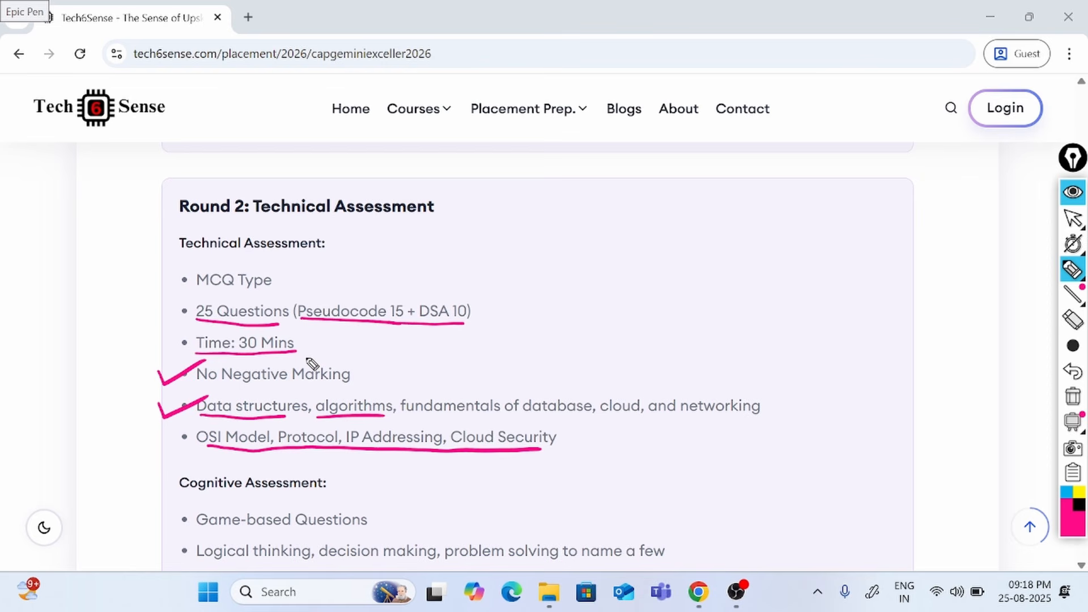
Step: Clear the marks and, with a finer pen, circle Registration+Screening and English Assessment in the Hiring Process diagram
key("ctrl+shift+7")
scroll(515, 292, "down", 3)
key("ctrl+shift+2")
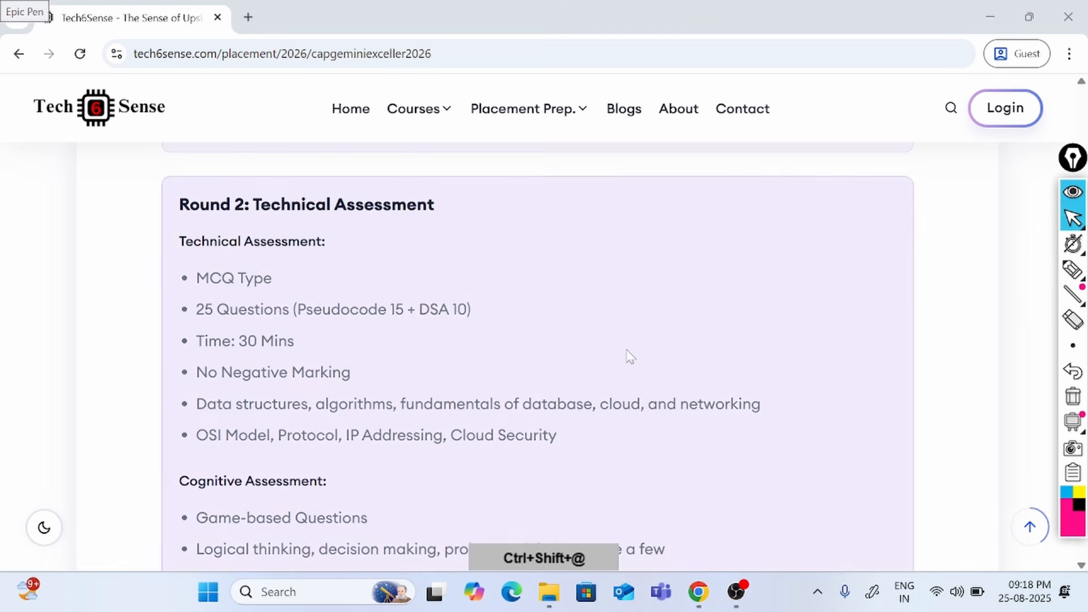
scroll(633, 355, "up", 10)
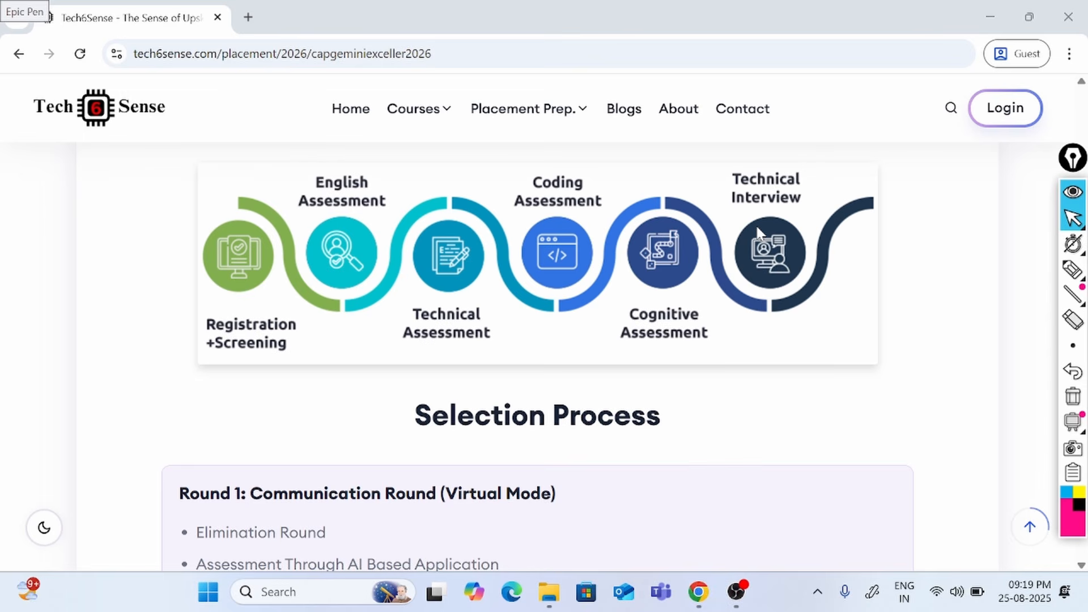
key("ctrl+shift+3")
mouse_move(265, 226)
left_mouse_down()
mouse_move(247, 210)
mouse_move(210, 300)
mouse_move(265, 224)
left_mouse_up()
mouse_move(390, 180)
left_mouse_down()
mouse_move(352, 177)
mouse_move(311, 216)
mouse_move(390, 194)
left_mouse_up()
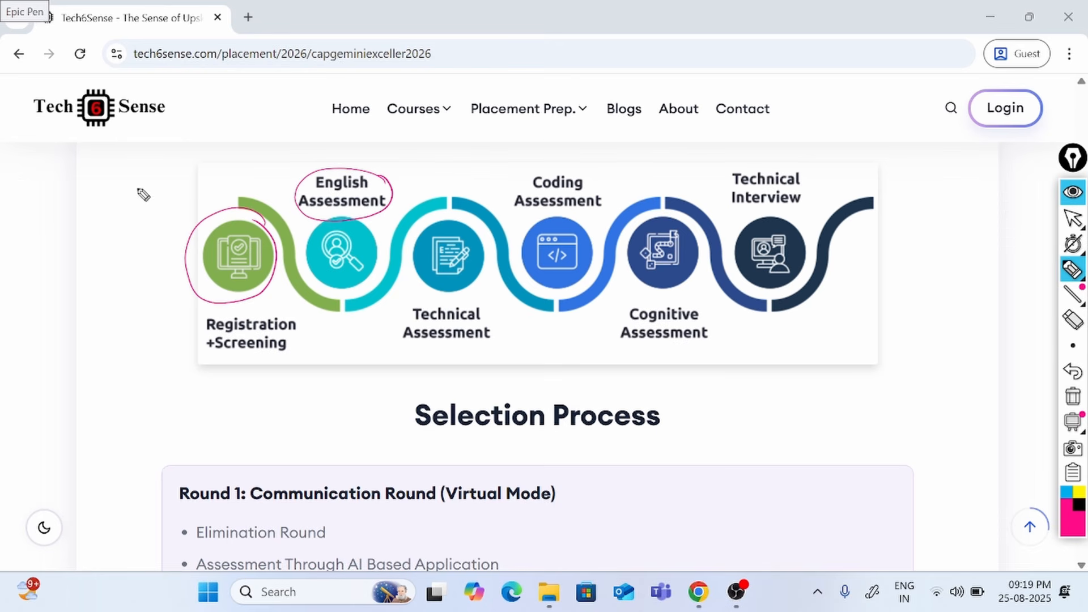
Step: Handwrite "cut-off" above the circled Registration+Screening stage
mouse_move(142, 190)
left_mouse_down()
mouse_move(138, 218)
mouse_move(187, 166)
mouse_move(185, 208)
left_mouse_up()
mouse_move(201, 191)
left_mouse_down()
mouse_move(227, 177)
mouse_move(258, 196)
left_mouse_up()
left_click_drag(278, 151, 274, 209)
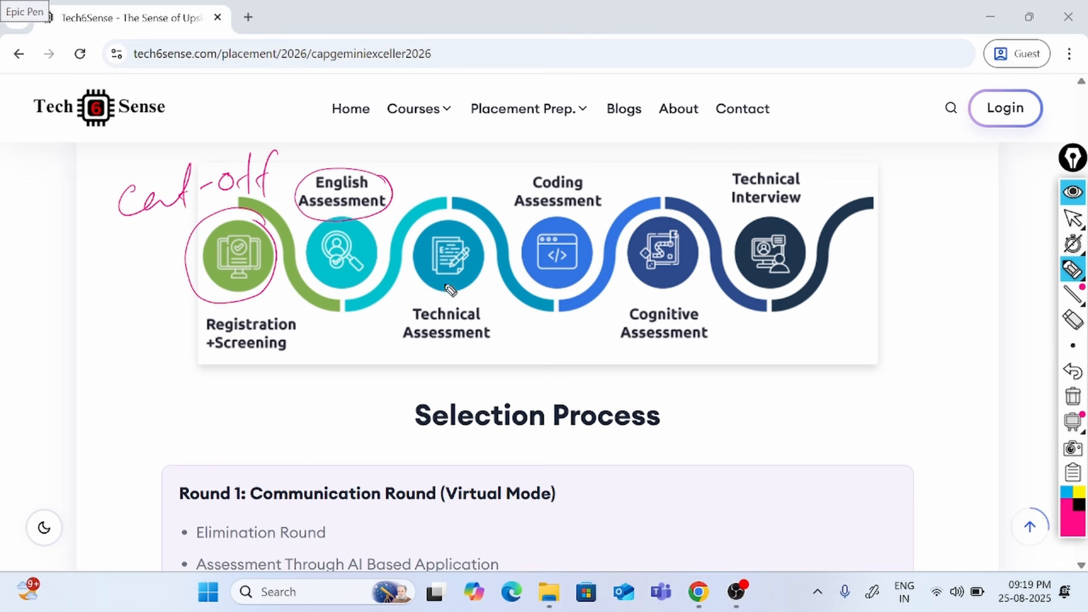
Step: Circle the Technical Assessment label and draw arrows from it through the Coding and Cognitive Assessments to the Technical Interview
mouse_move(477, 295)
left_mouse_down()
mouse_move(403, 308)
mouse_move(480, 362)
mouse_move(470, 287)
mouse_move(494, 280)
mouse_move(530, 218)
mouse_move(509, 222)
mouse_move(643, 294)
mouse_move(617, 293)
mouse_move(643, 286)
left_mouse_up()
mouse_move(673, 324)
left_mouse_down()
mouse_move(748, 218)
mouse_move(727, 219)
left_mouse_up()
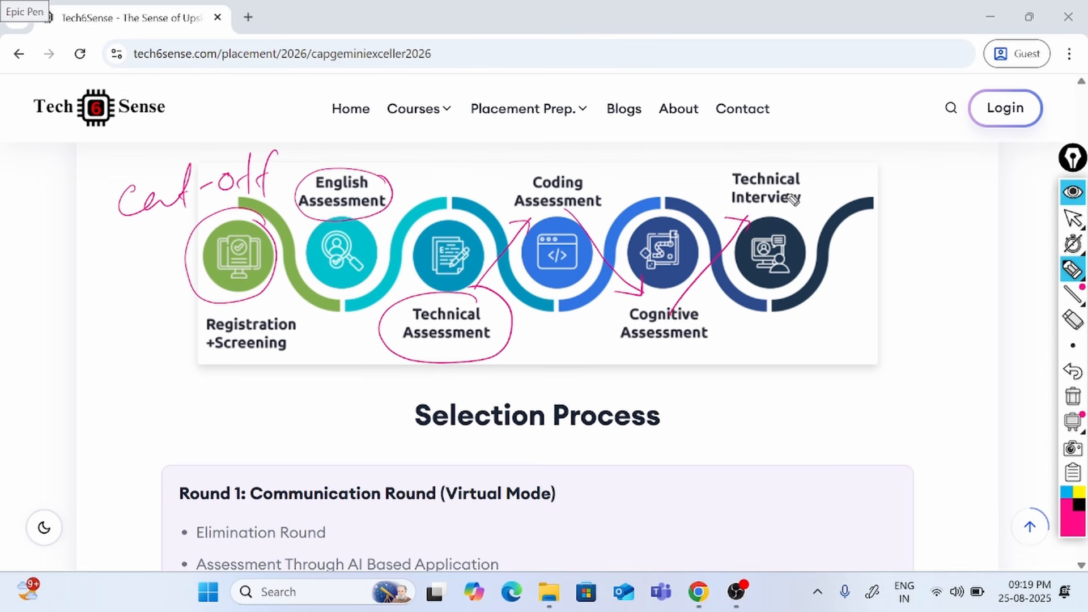
key("ctrl+shift+2")
Step: Clear the pen marks and examine the table describing each assessment module below the interview round details
scroll(646, 332, "down", 12)
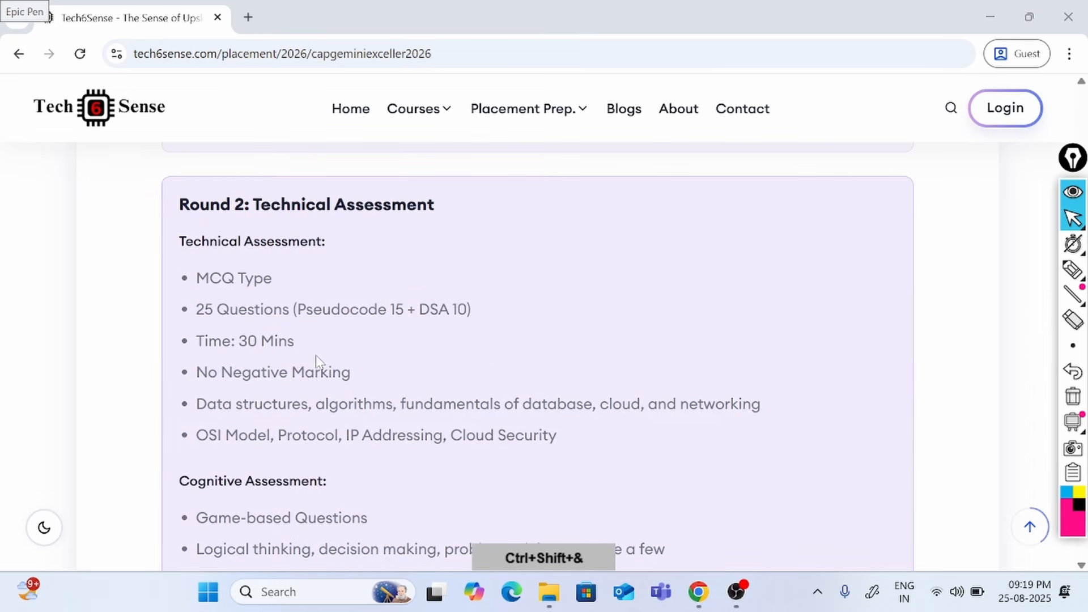
scroll(346, 348, "down", 15)
scroll(487, 425, "down", 10)
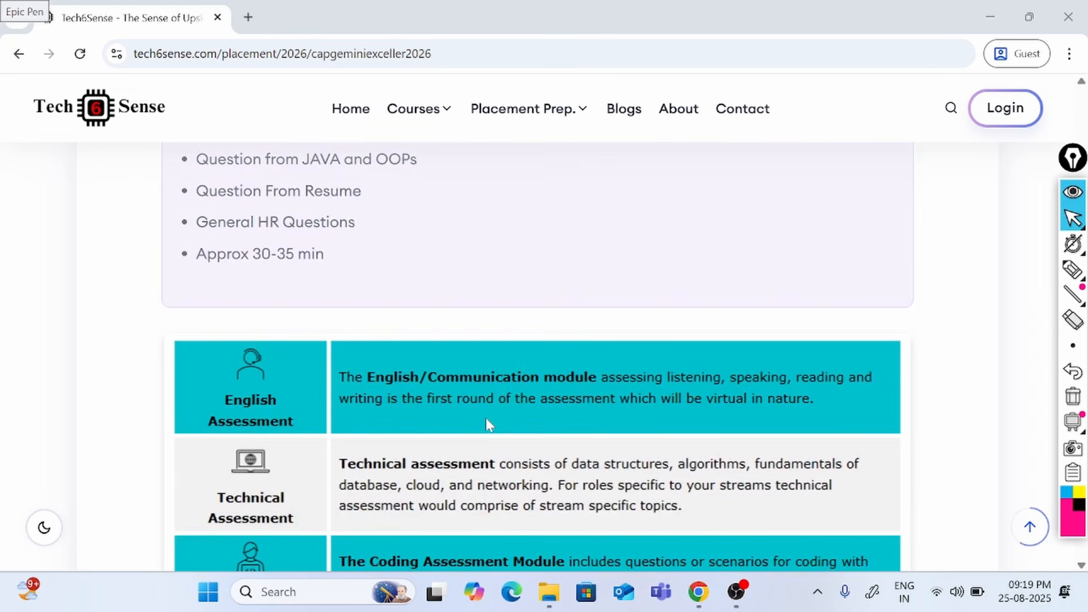
scroll(390, 326, "up", 3)
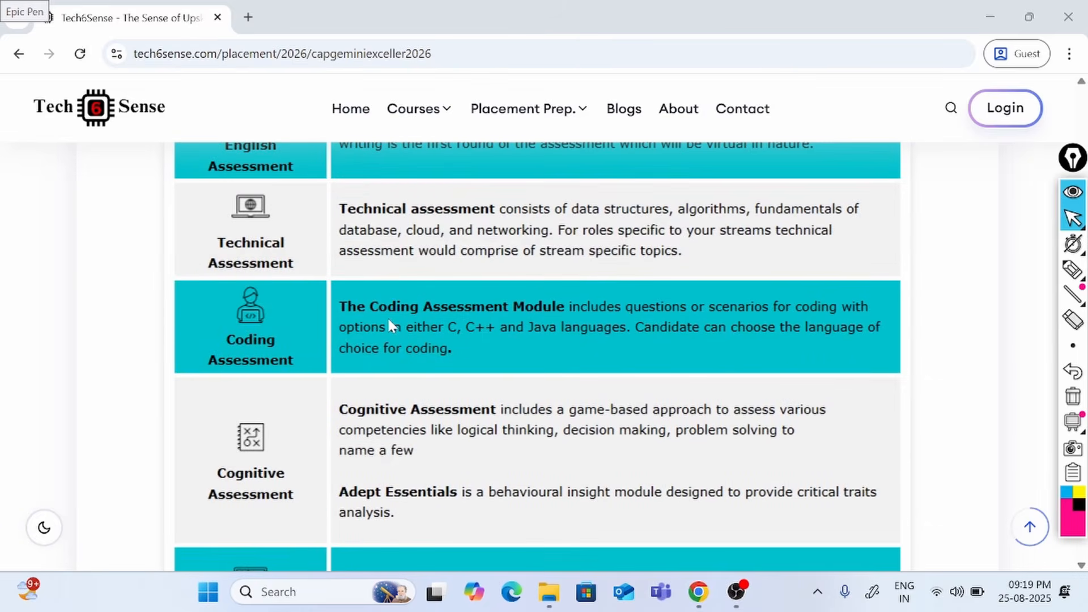
Step: Outline "C, C++ and Java" in the Coding Assessment row, handwrite and circle ".net", and write "Python" crossed out beside it
key("ctrl+shift+3")
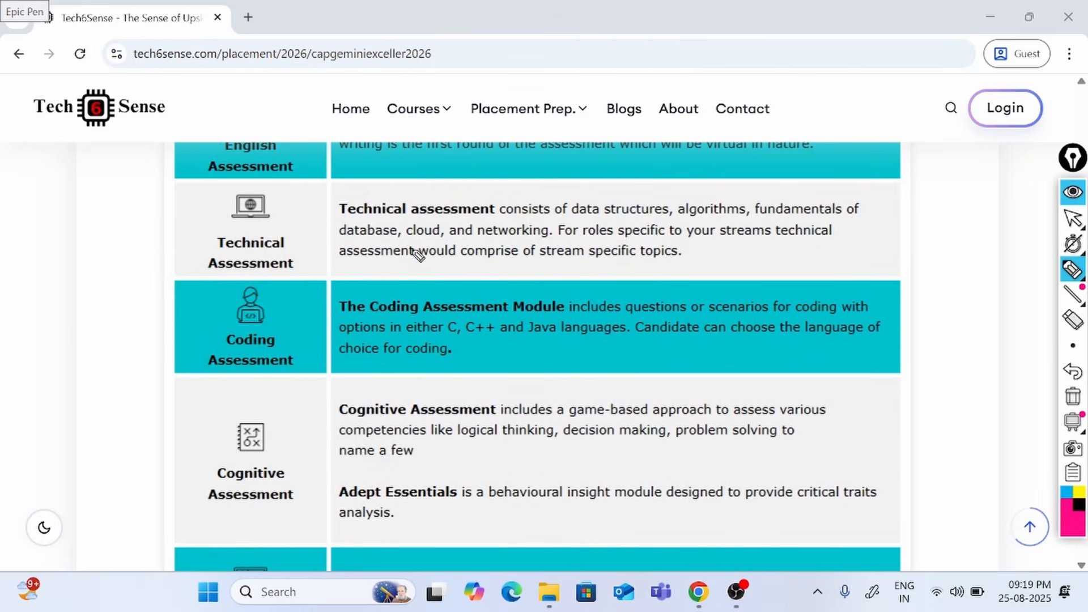
mouse_move(440, 336)
left_mouse_down()
mouse_move(554, 339)
mouse_move(558, 313)
mouse_move(448, 316)
mouse_move(471, 336)
mouse_move(566, 372)
left_mouse_up()
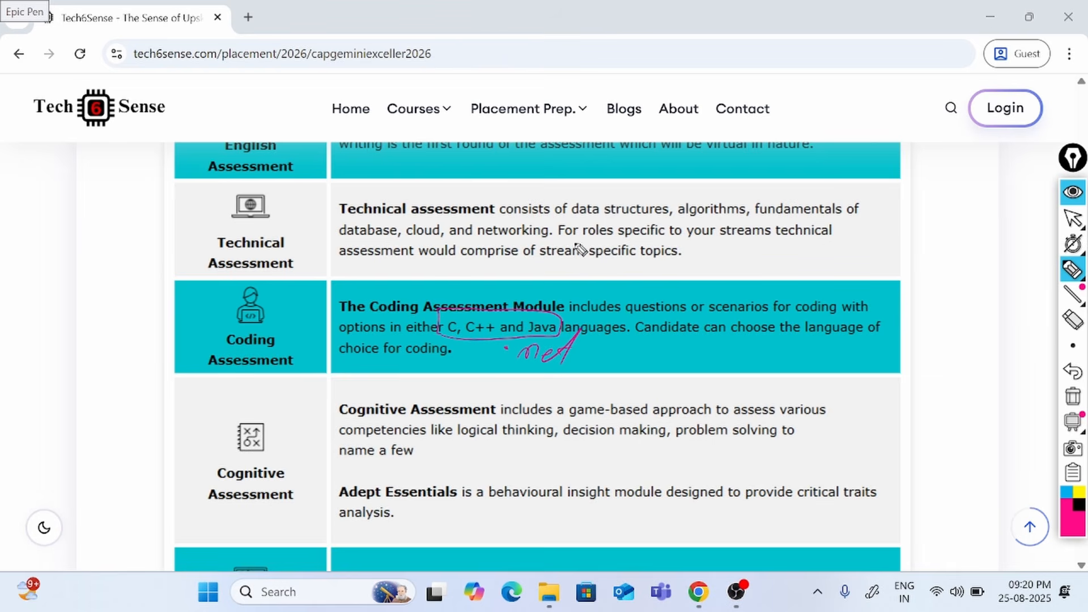
mouse_move(626, 339)
left_mouse_down()
mouse_move(624, 371)
mouse_move(630, 356)
left_mouse_up()
mouse_move(642, 351)
left_mouse_down()
mouse_move(669, 367)
mouse_move(734, 357)
mouse_move(680, 365)
left_mouse_up()
left_click_drag(658, 328, 703, 388)
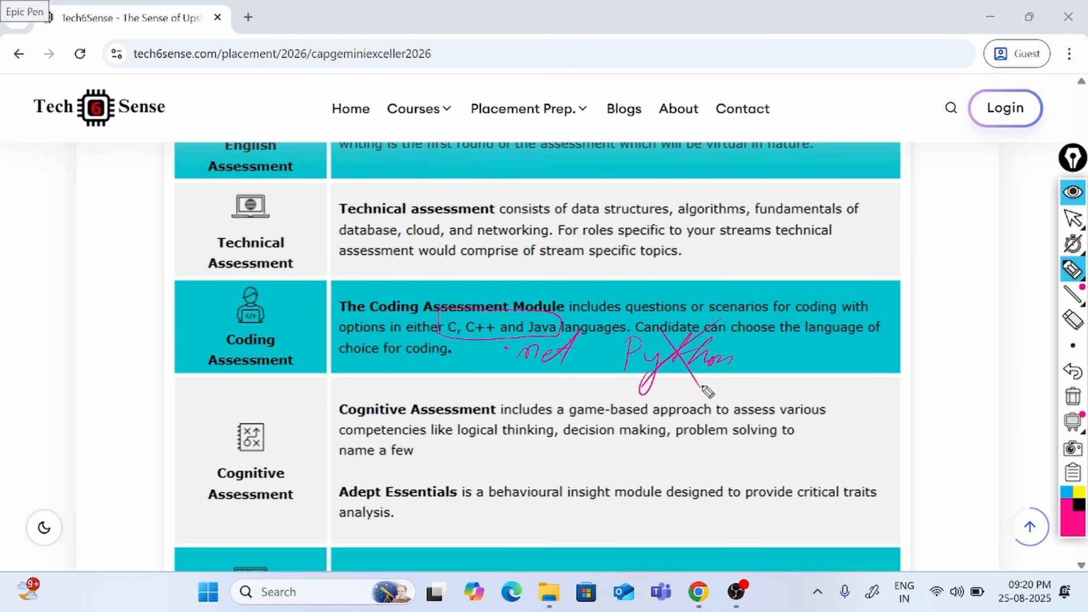
mouse_move(513, 371)
left_mouse_down()
mouse_move(607, 340)
mouse_move(498, 340)
mouse_move(515, 369)
left_mouse_up()
Step: Clear the pen marks and open the application link at the end of the hiring page
key("ctrl+shift+2")
scroll(604, 363, "down", 6)
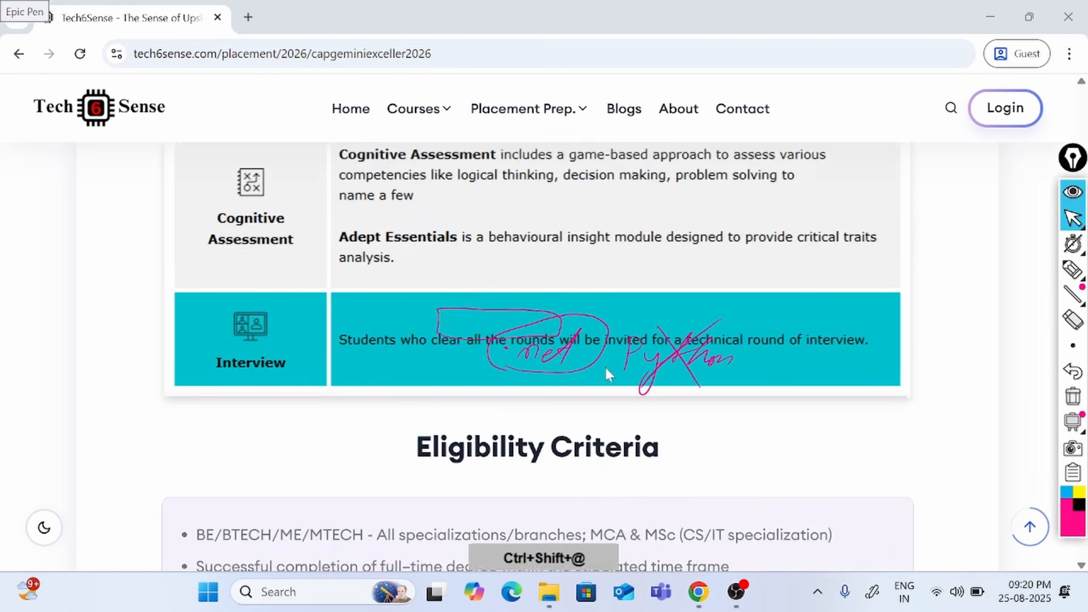
scroll(610, 374, "down", 6)
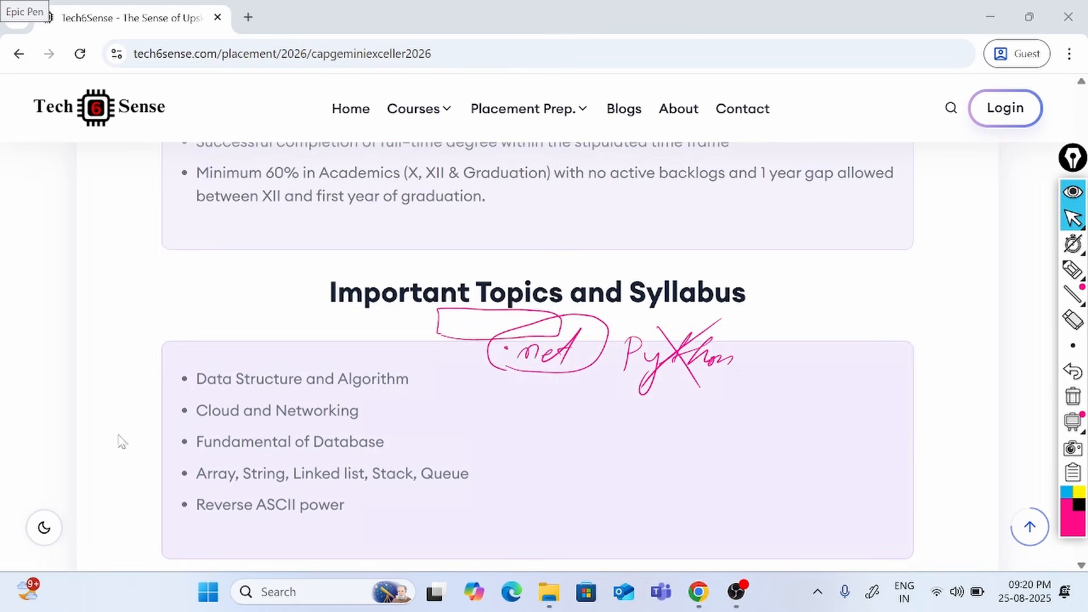
key("ctrl+shift+7")
scroll(502, 436, "down", 7)
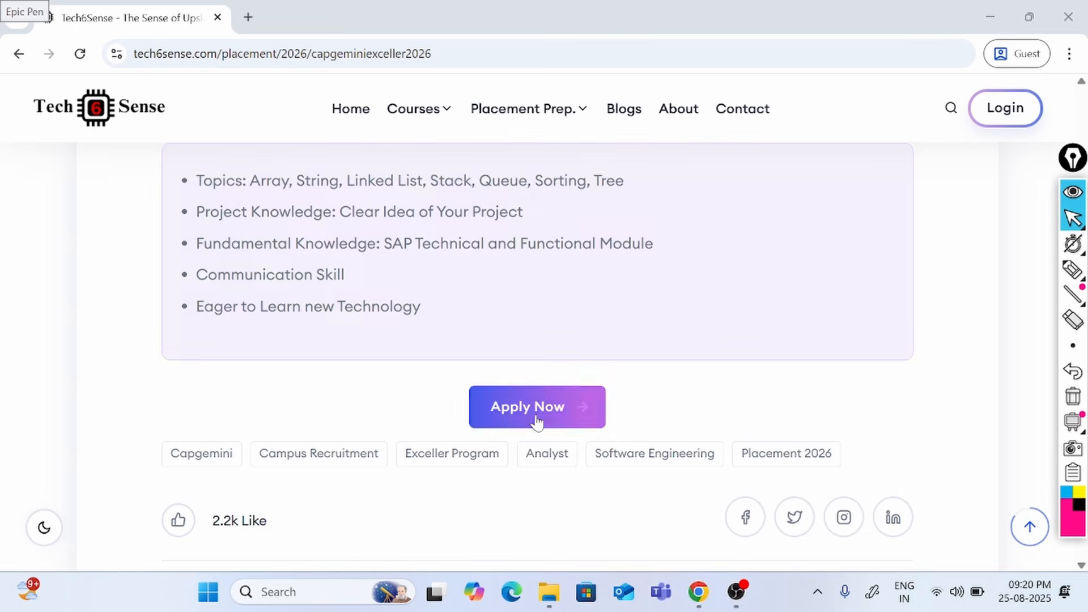
left_click(536, 420)
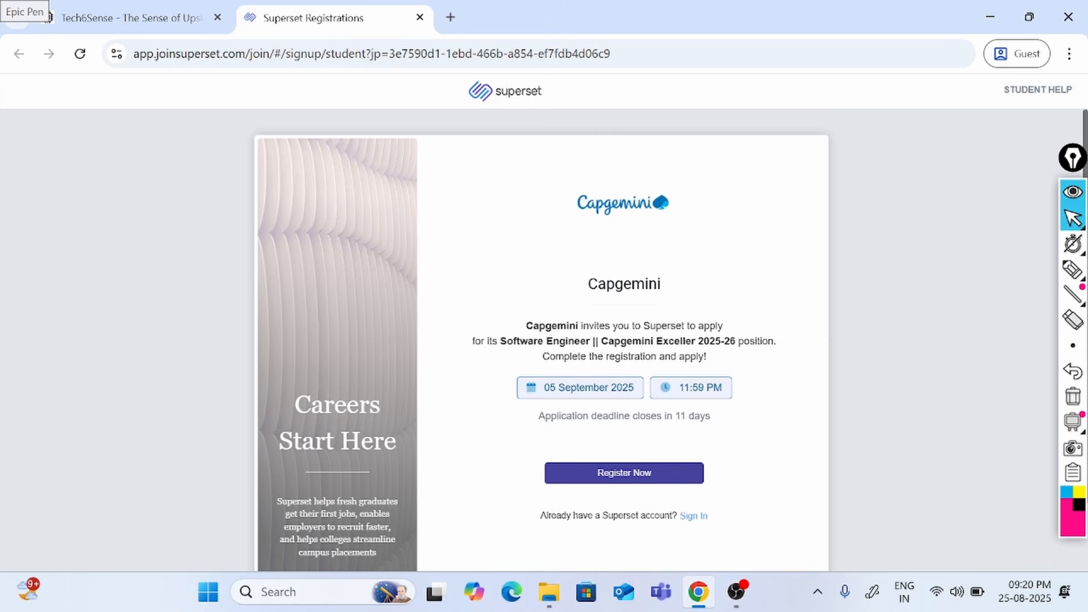
Step: Underline "Capgemini Exceller 2025-26" with the pen and draw a tick beside the 05 September 2025 deadline
key("ctrl+shift+h")
left_click_drag(602, 352, 740, 349)
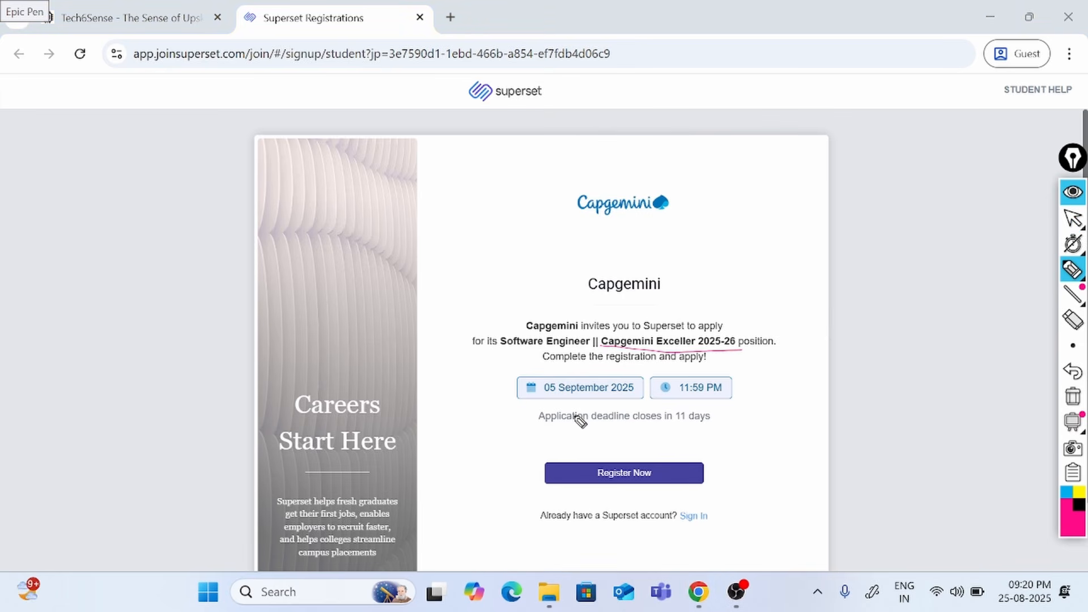
left_click_drag(461, 377, 513, 371)
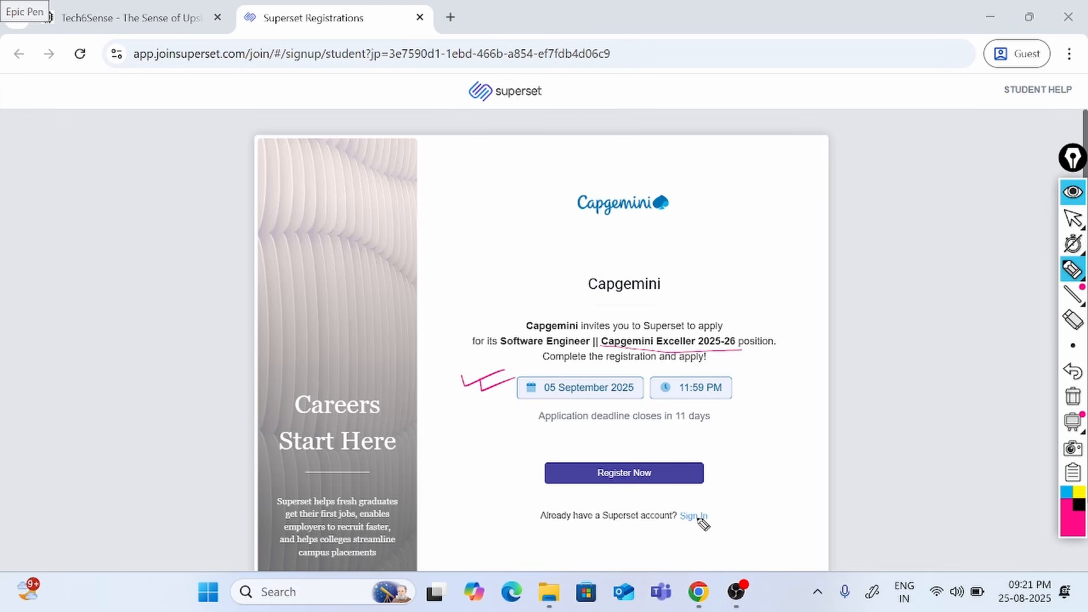
Step: Sign in with the existing Superset account and proceed to the application for the Software Engineer || Capgemini Exceller 2025-26 job
key("ctrl+shift+2")
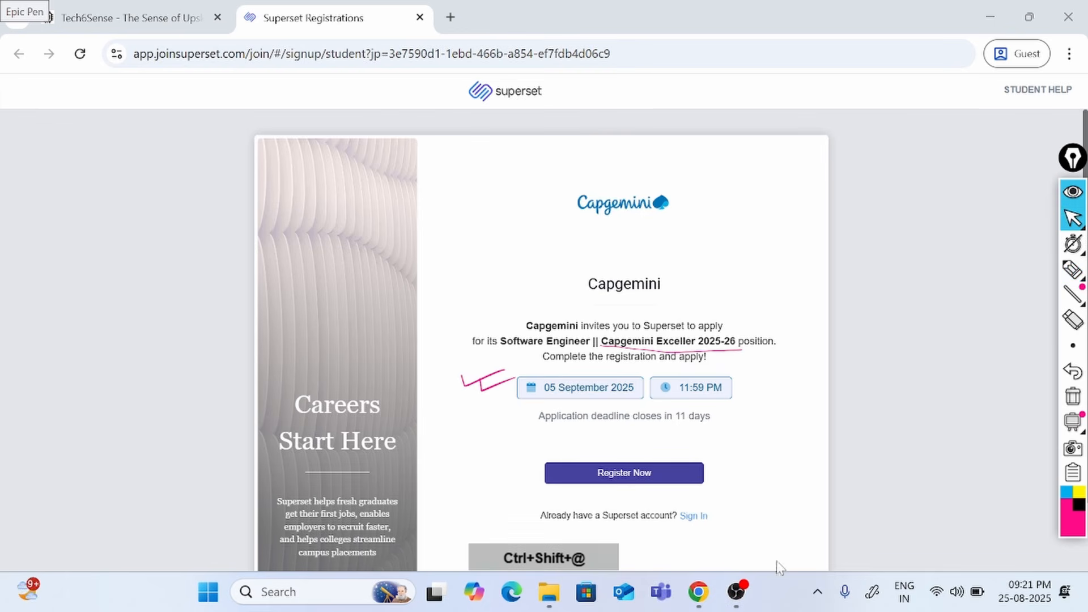
left_click(693, 518)
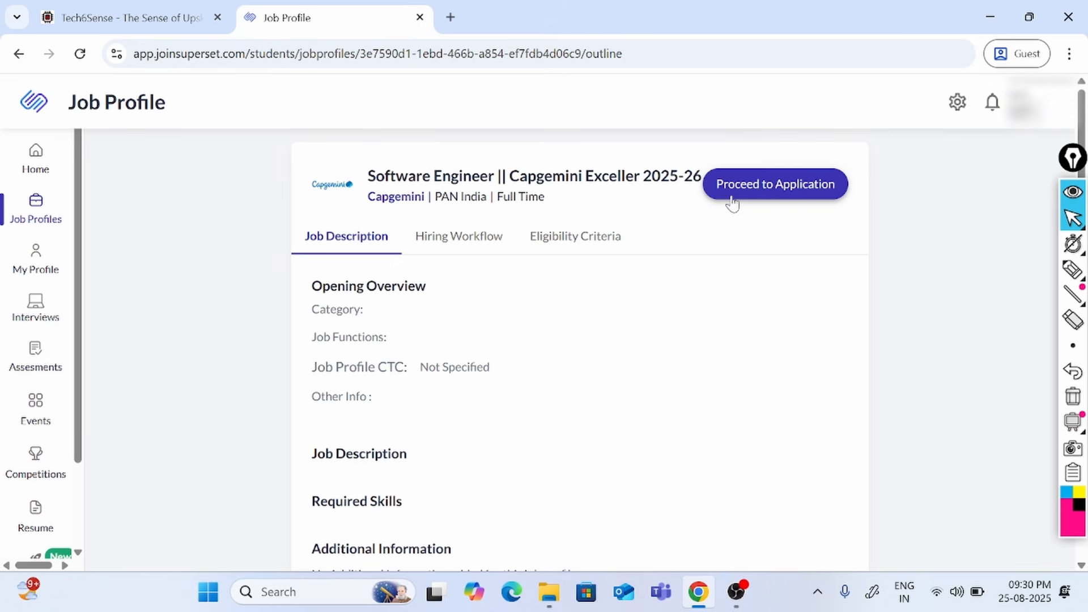
left_click(740, 192)
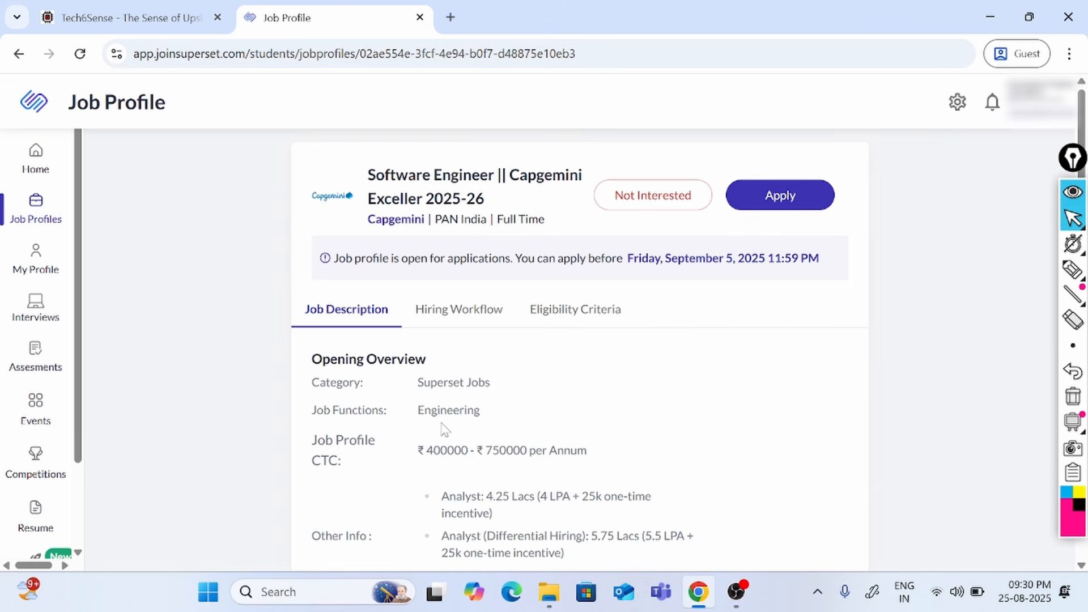
Step: Examine the job profile's opening overview, job description, attached documents and company section
scroll(450, 377, "down", 6)
scroll(450, 377, "up", 3)
scroll(450, 377, "down", 4)
scroll(451, 377, "down", 6)
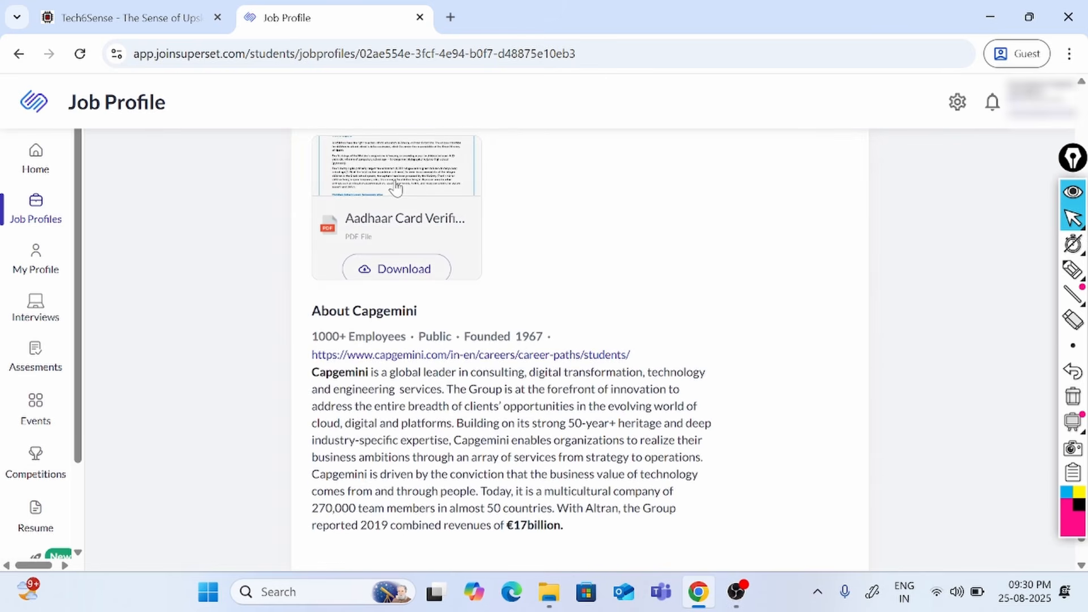
scroll(396, 187, "up", 1)
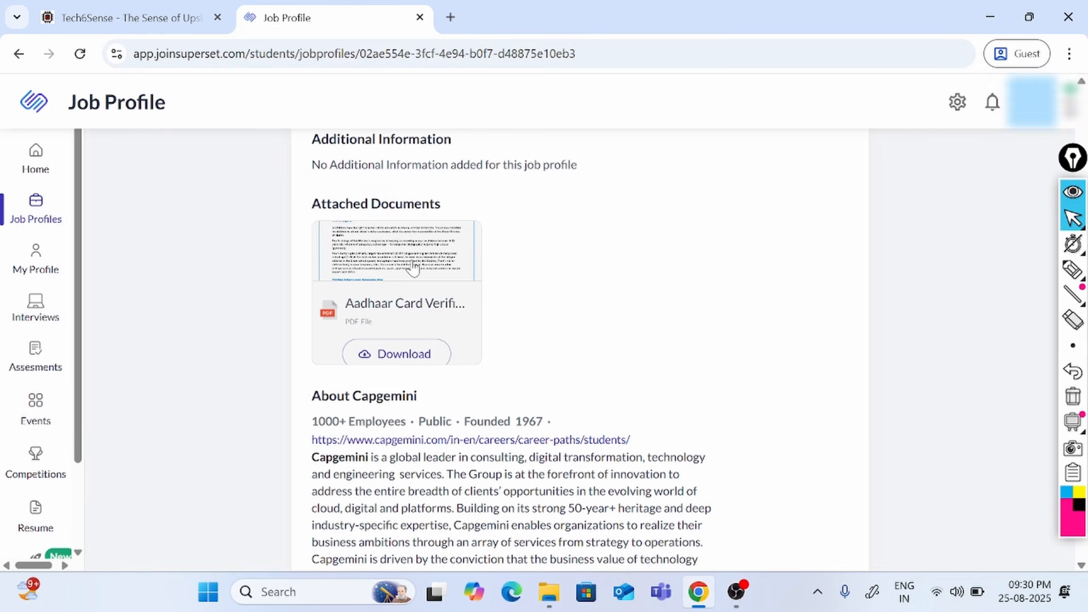
scroll(413, 266, "up", 11)
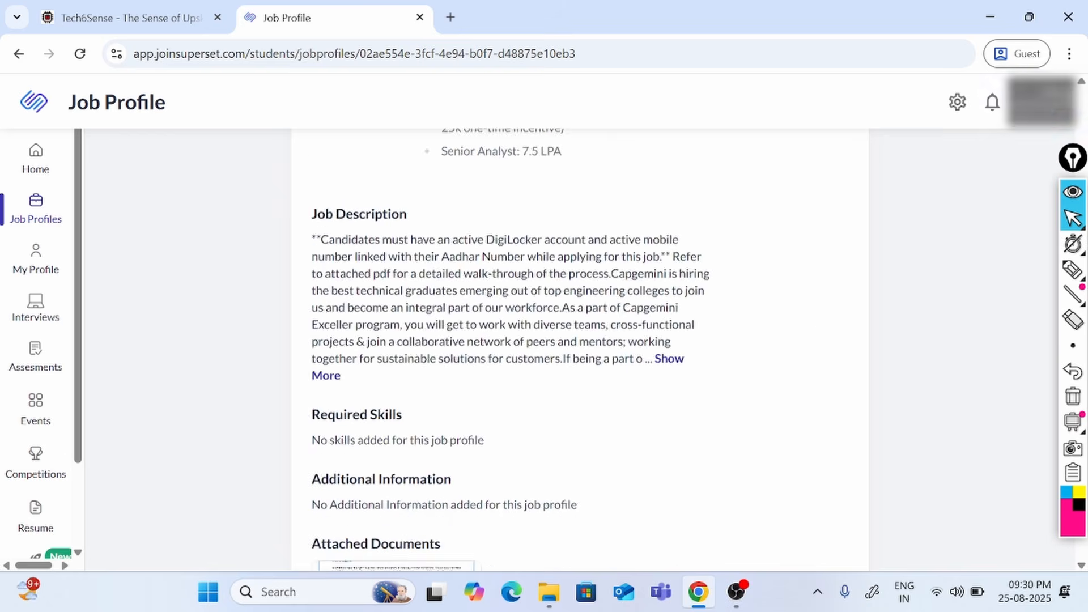
scroll(812, 316, "up", 3)
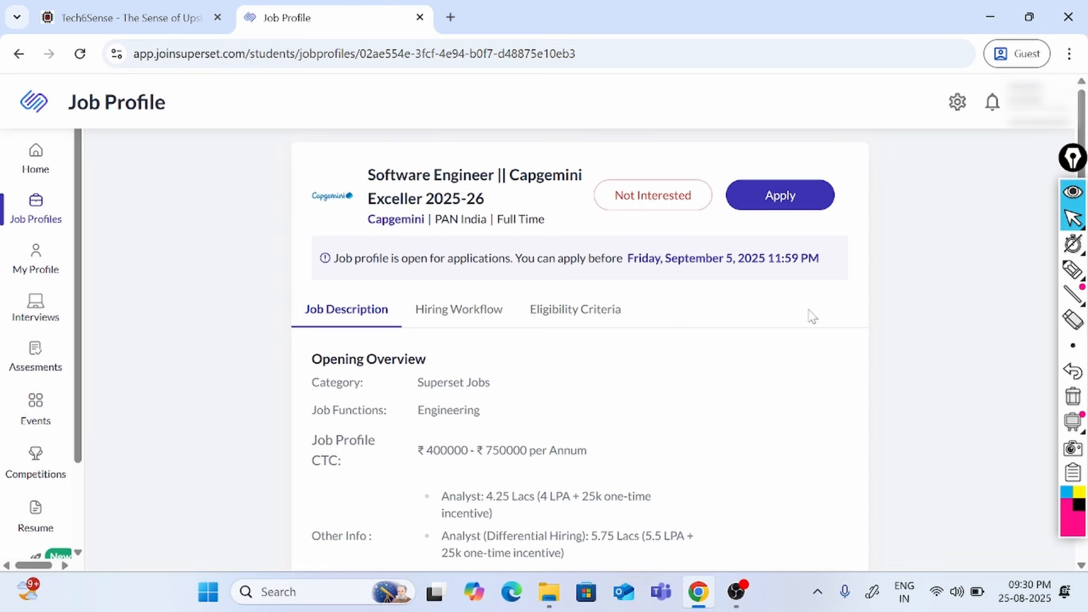
Step: Start applying for the job with a self-made resume and attach it to the application form
left_click(775, 204)
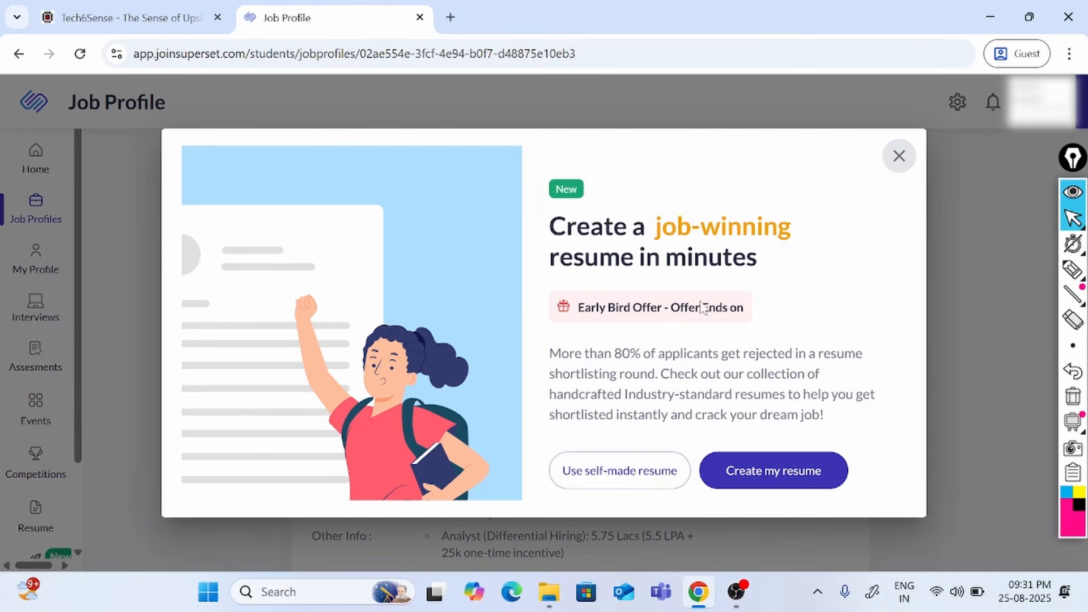
left_click(606, 481)
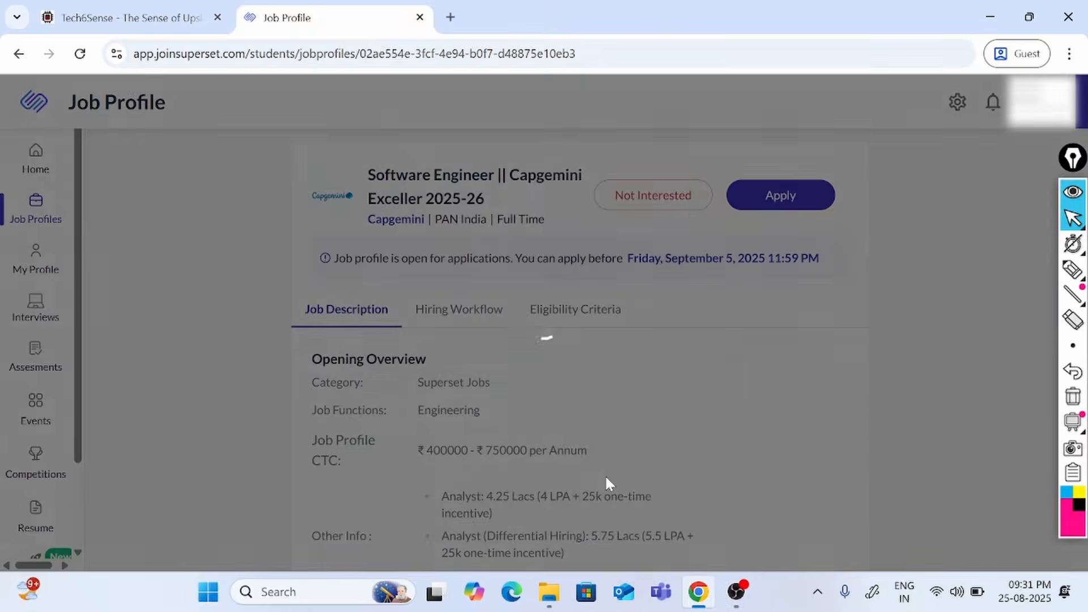
left_click(564, 488)
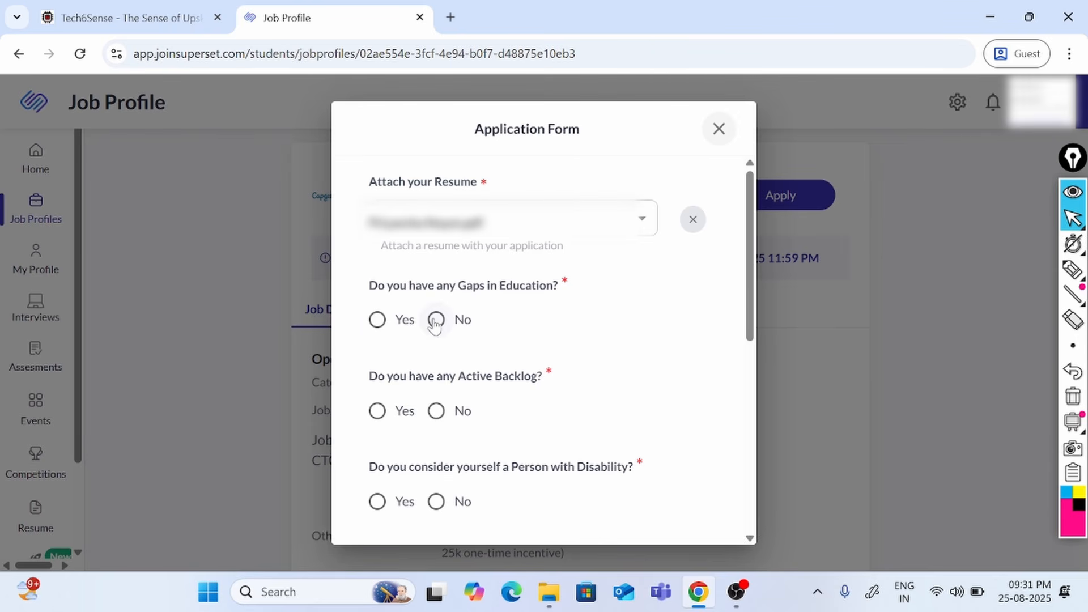
left_click(377, 320)
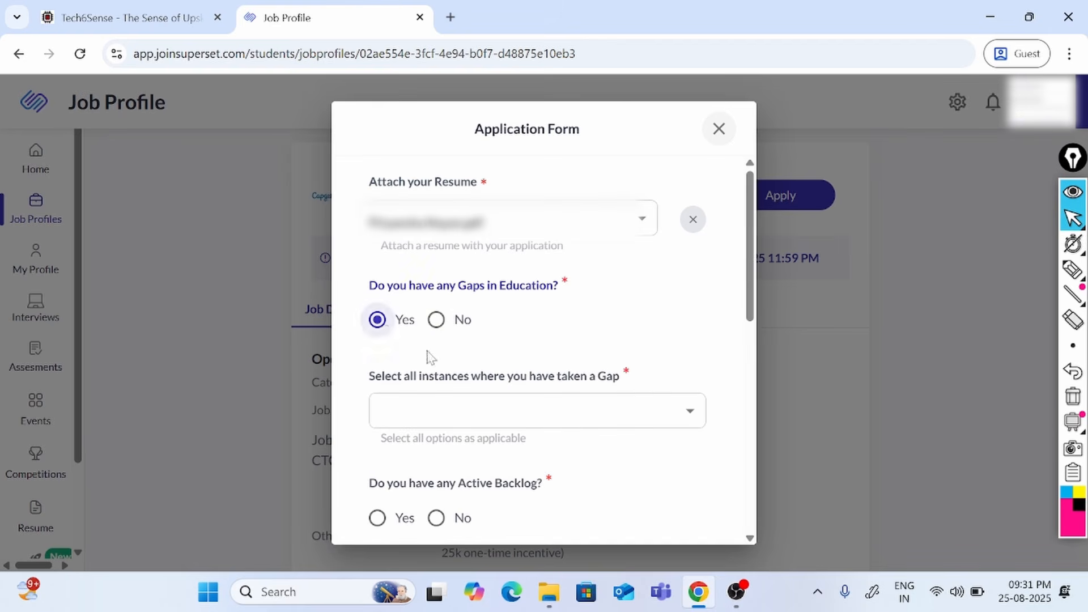
left_click(486, 418)
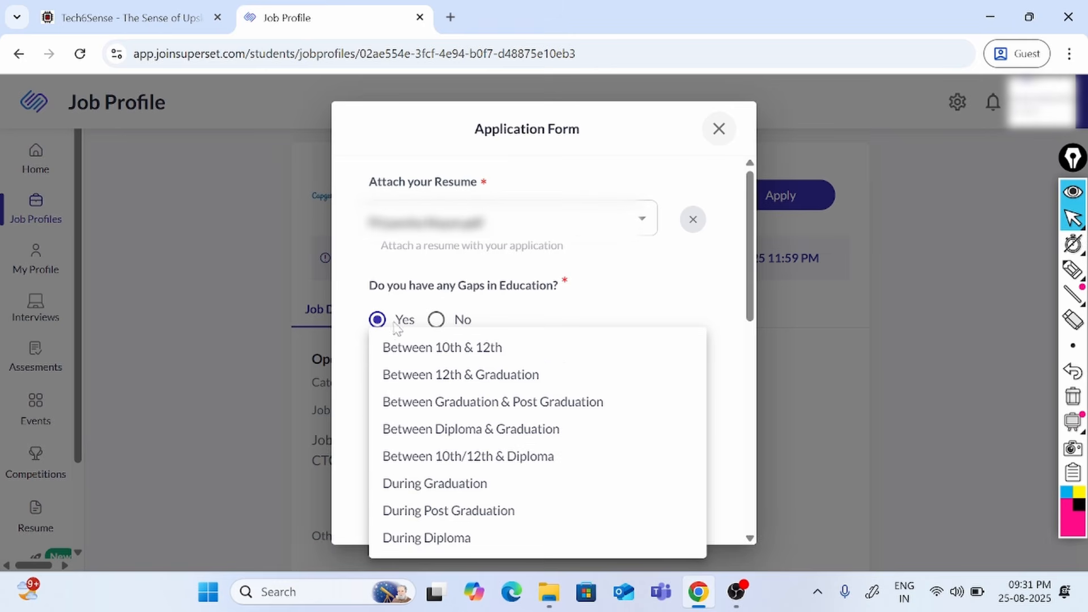
left_click(437, 321)
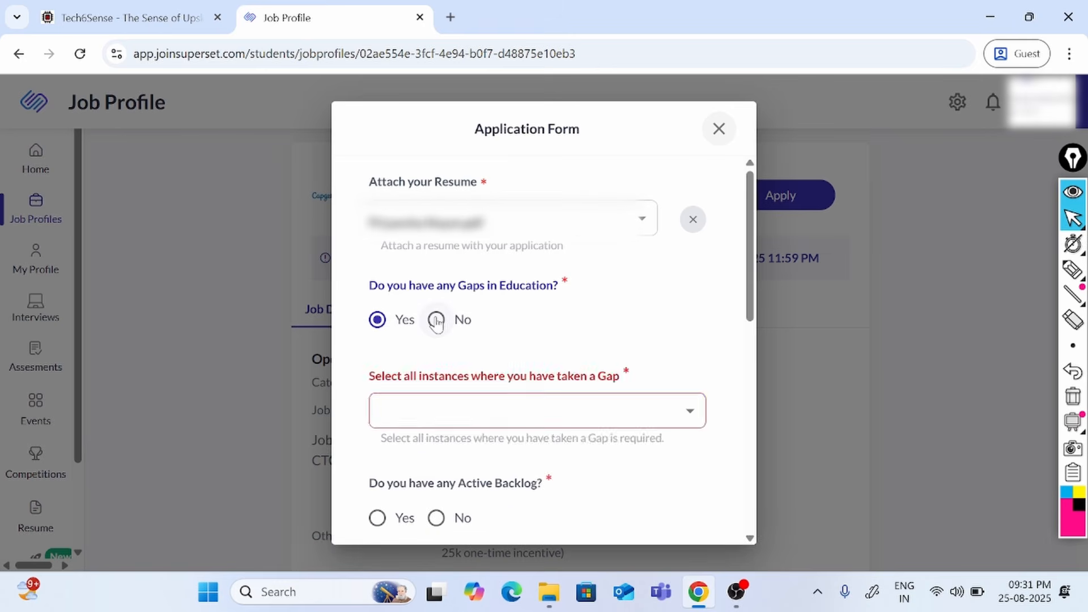
Step: Answer No to the questions about gaps in education, active backlog and being a person with disability
left_click(436, 321)
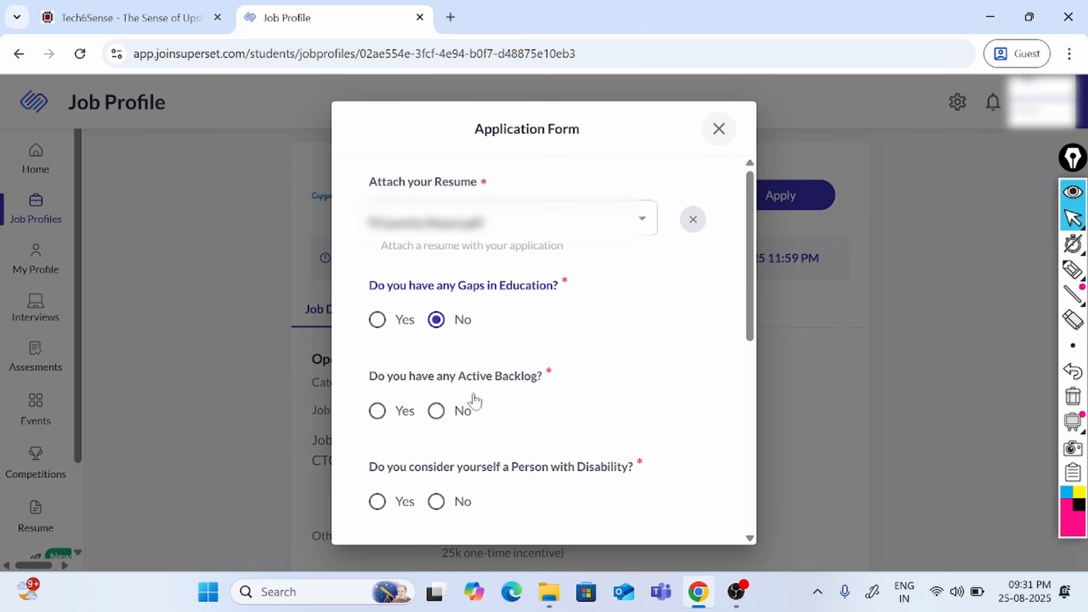
left_click(435, 412)
left_click(436, 503)
Step: Answer Yes to possessing a technical certification and enter the titles "SAP Associate Developer, Programing in C,"
scroll(735, 446, "down", 6)
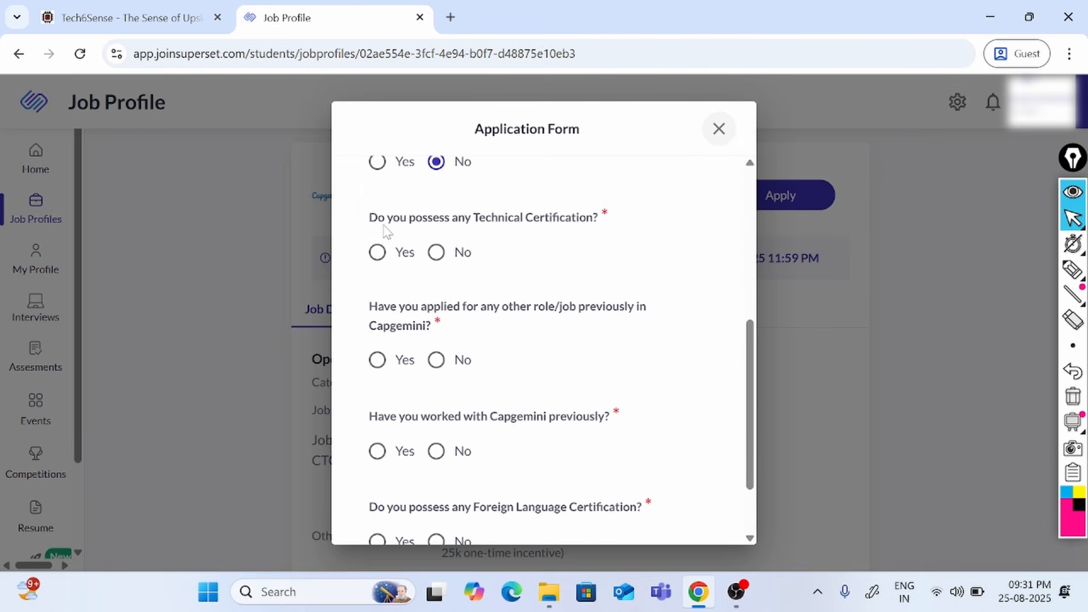
left_click(378, 253)
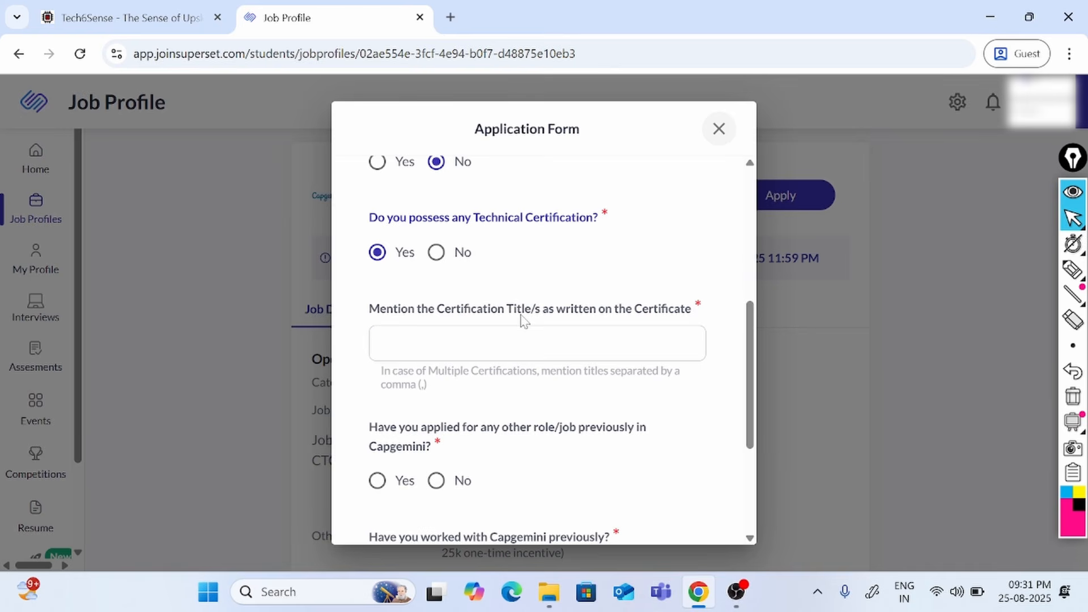
left_click(624, 340)
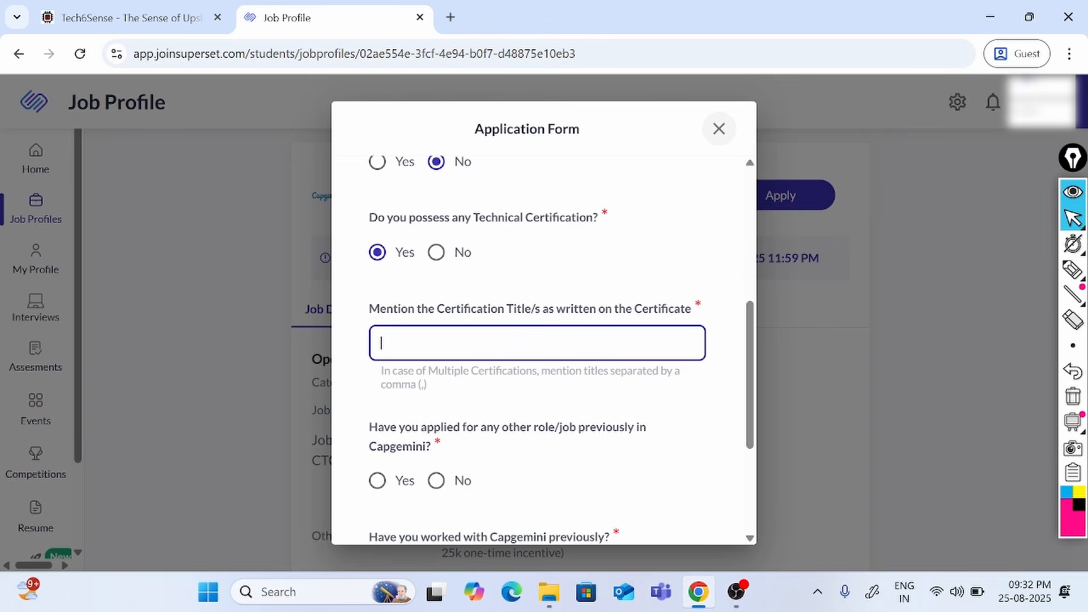
type("SAP Associate Developer, Programing in C,")
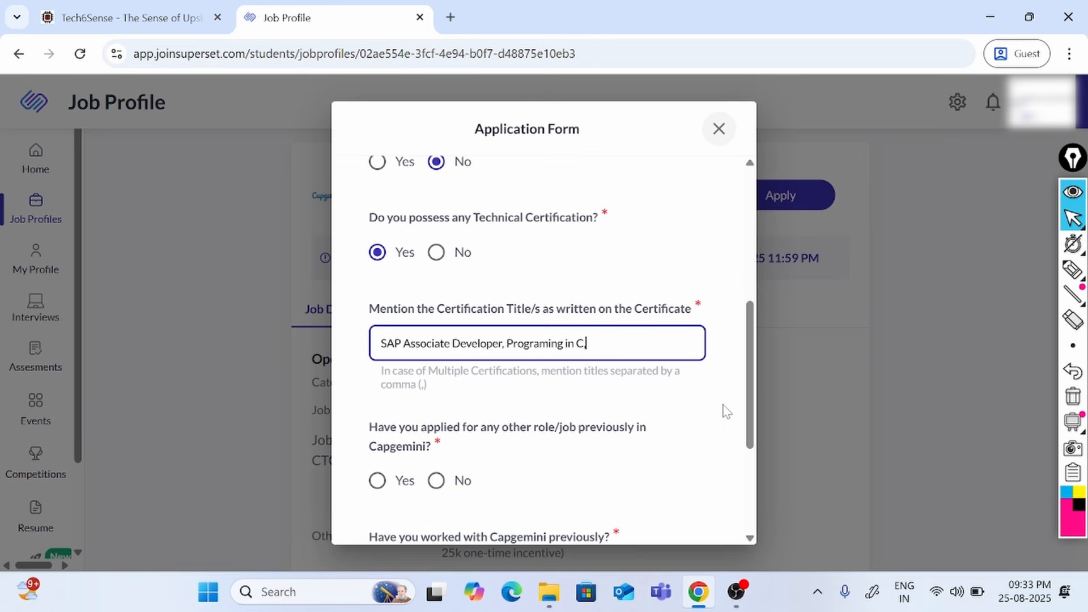
Step: Answer No to having applied previously in Capgemini, having worked with Capgemini and possessing any foreign language certification
left_click_drag(749, 407, 749, 412)
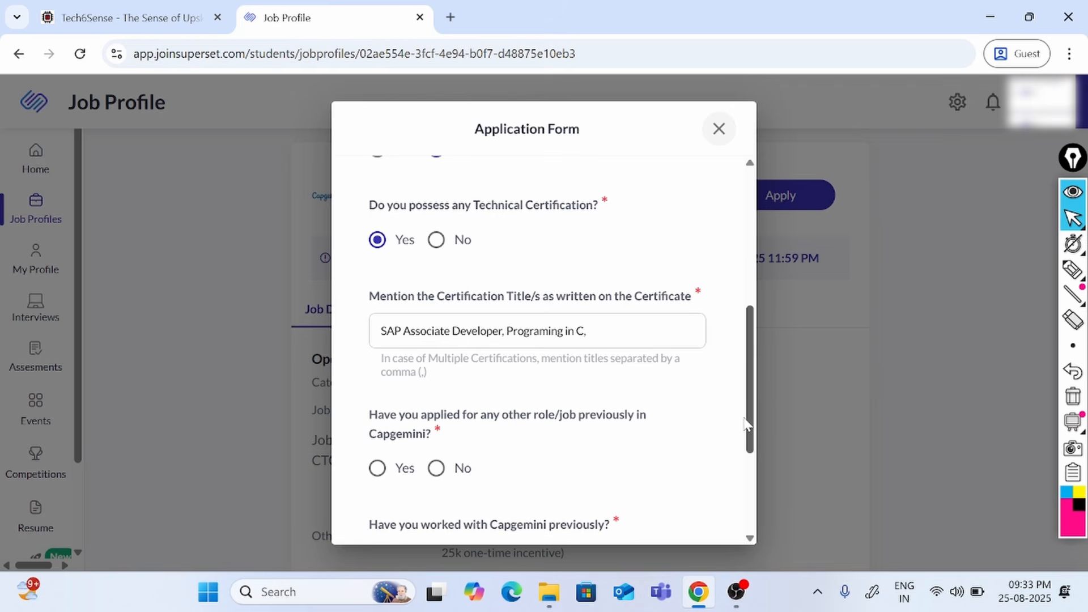
scroll(747, 442, "down", 2)
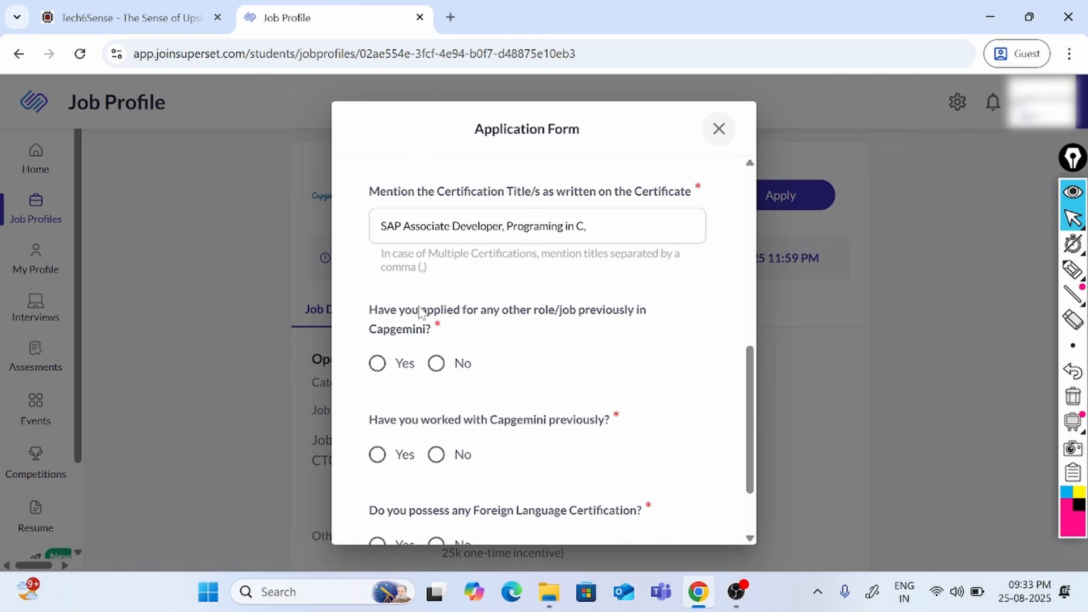
left_click(436, 365)
left_click(436, 456)
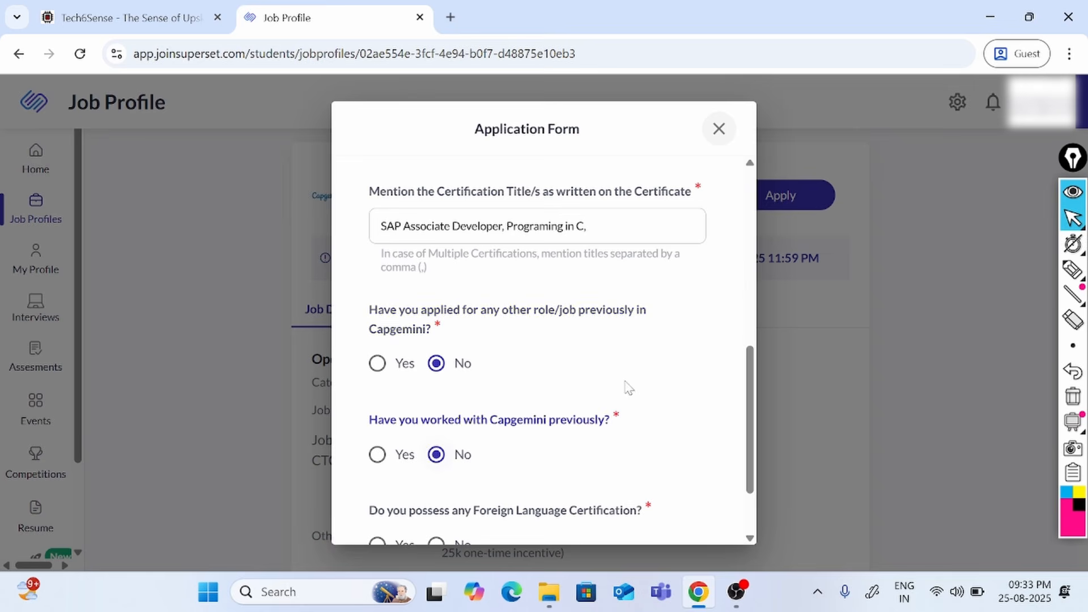
scroll(567, 397, "down", 2)
left_click(436, 452)
Step: Review the answers, submit the application form, and accept the privacy policy and Aadhaar retention consents in the disclaimer
scroll(470, 318, "up", 6)
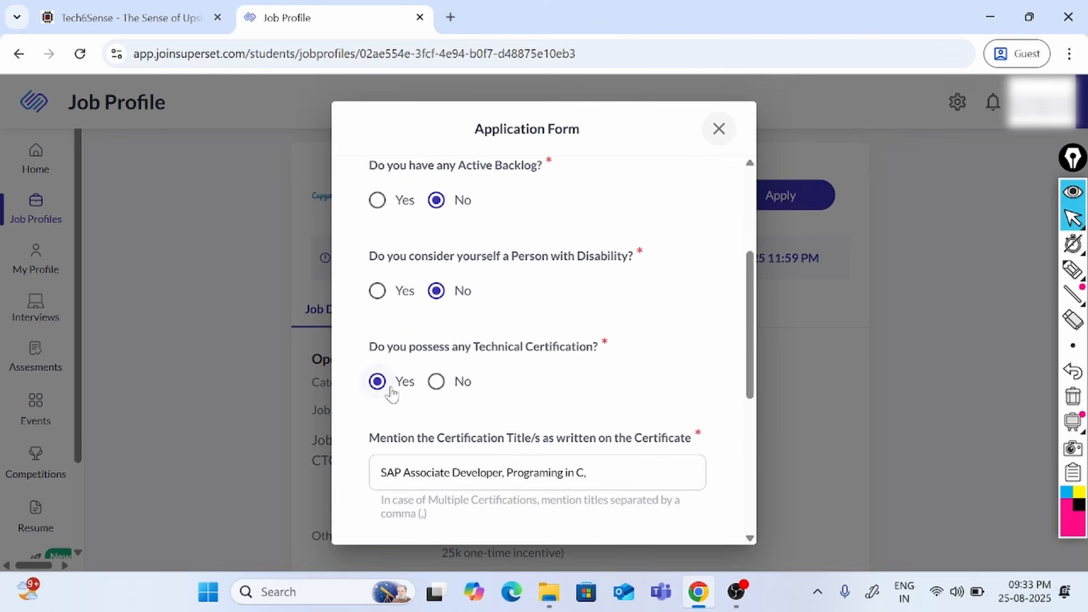
scroll(473, 263, "down", 6)
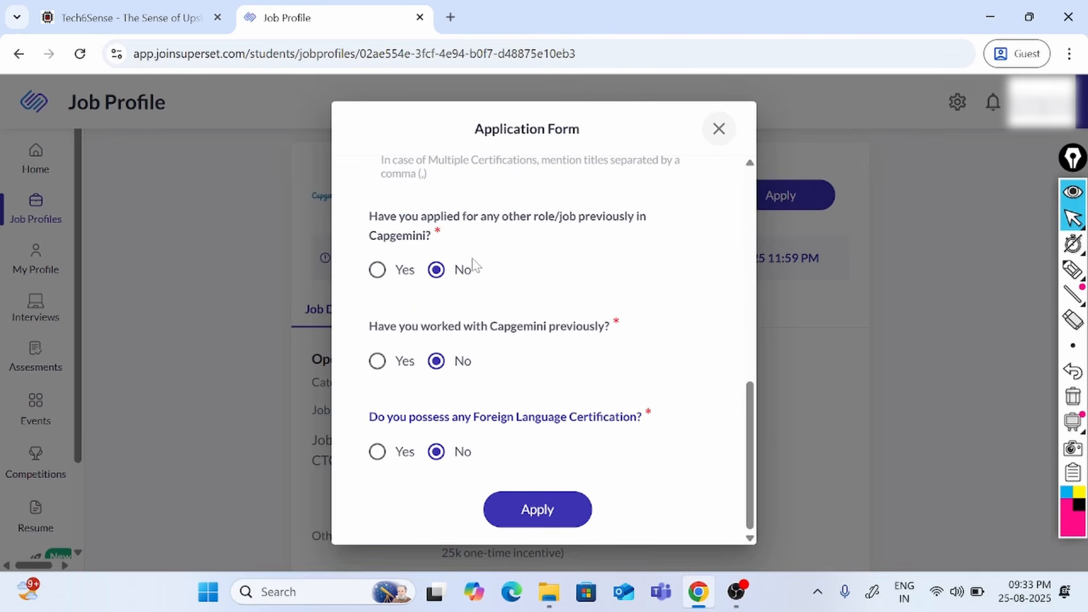
left_click(523, 510)
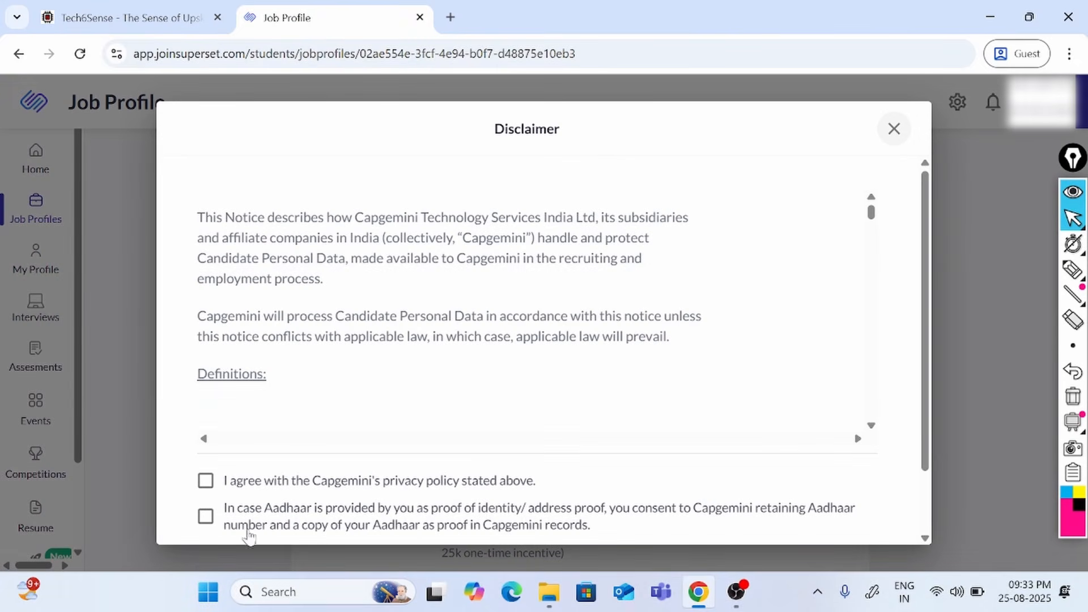
left_click(206, 482)
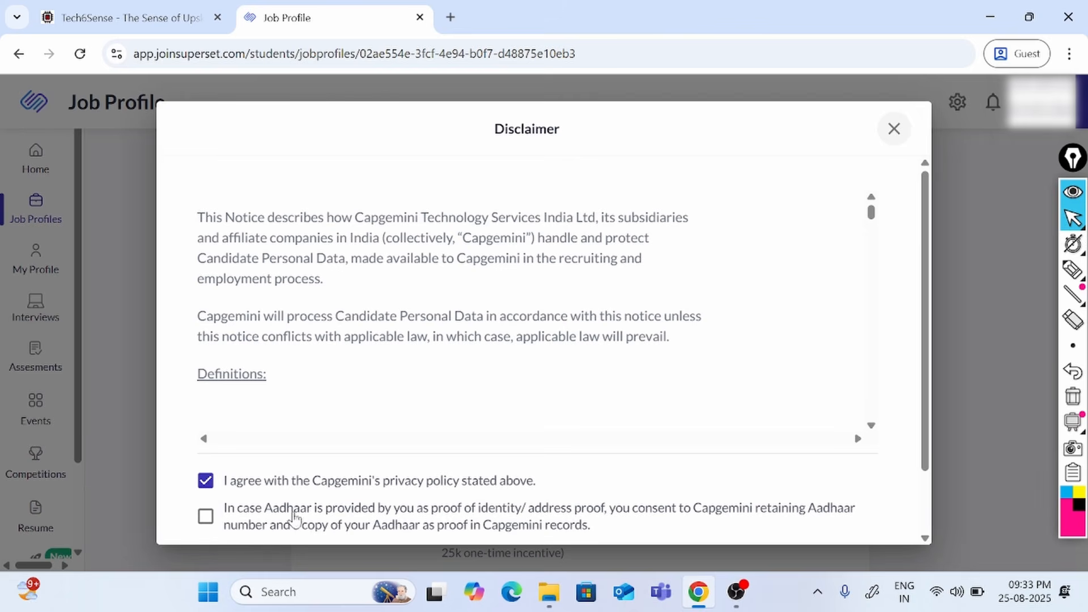
left_click(206, 518)
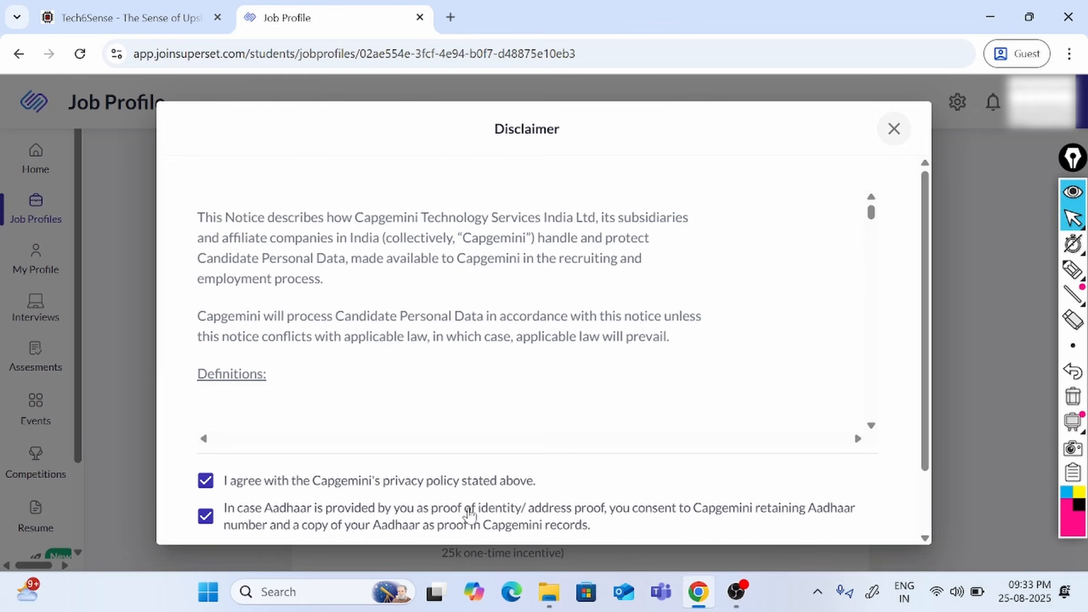
Step: Accept the disclaimer, agree to the Aadhaar verification terms and conditions, and start the Aadhaar verification
scroll(918, 340, "down", 2)
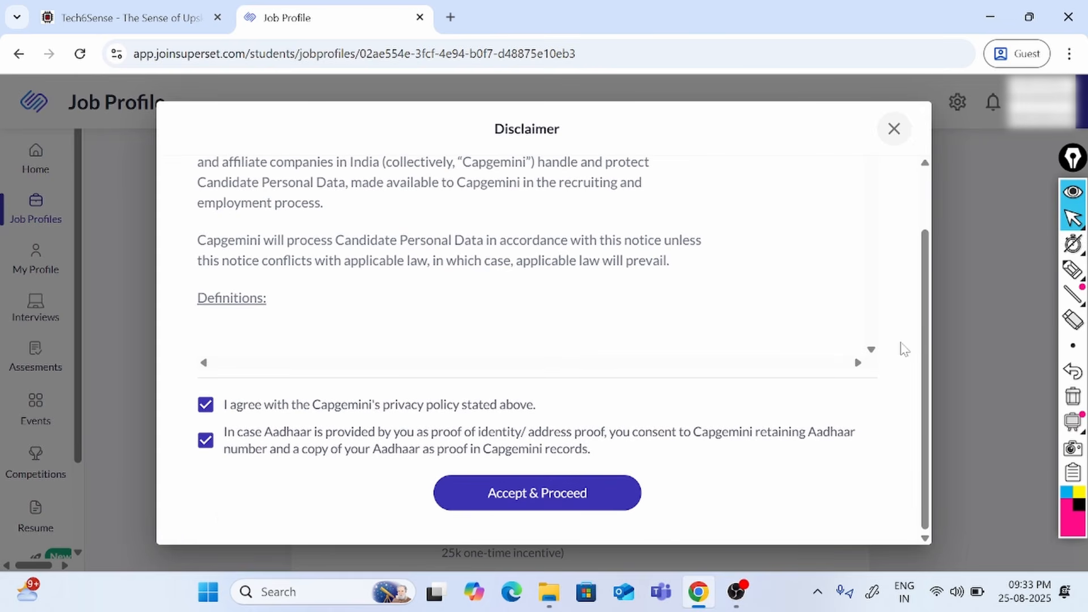
left_click(520, 501)
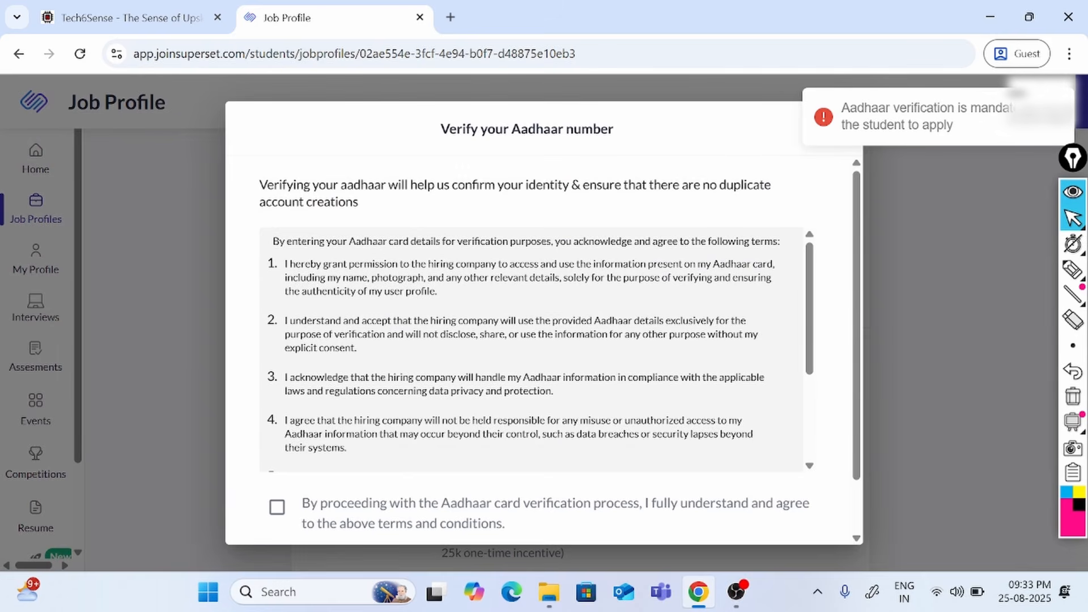
left_click(277, 507)
scroll(679, 274, "down", 3)
scroll(678, 275, "down", 2)
scroll(408, 286, "up", 5)
scroll(546, 280, "down", 5)
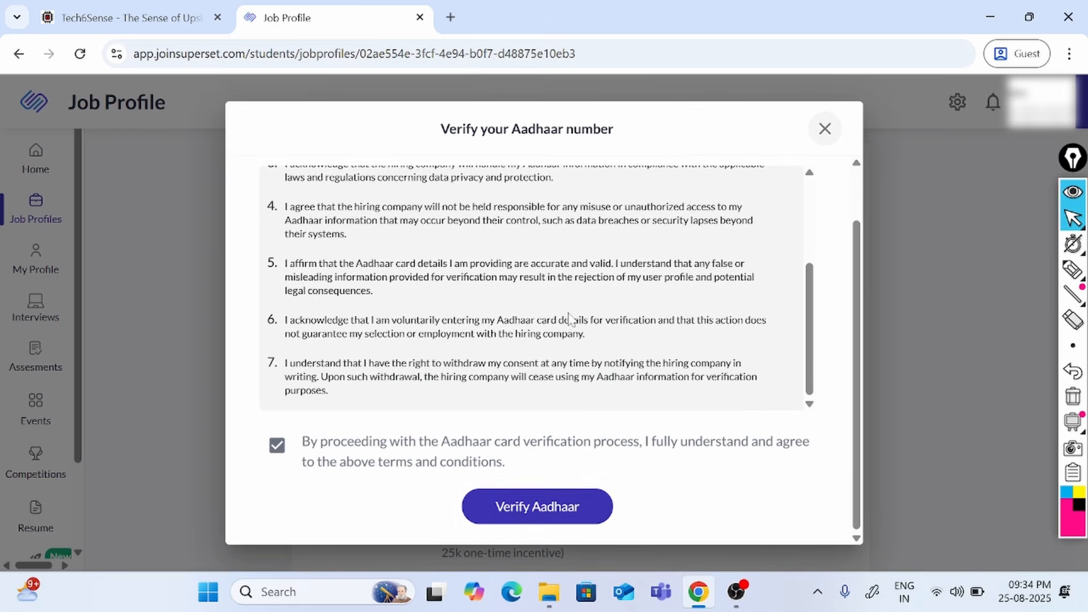
left_click(536, 510)
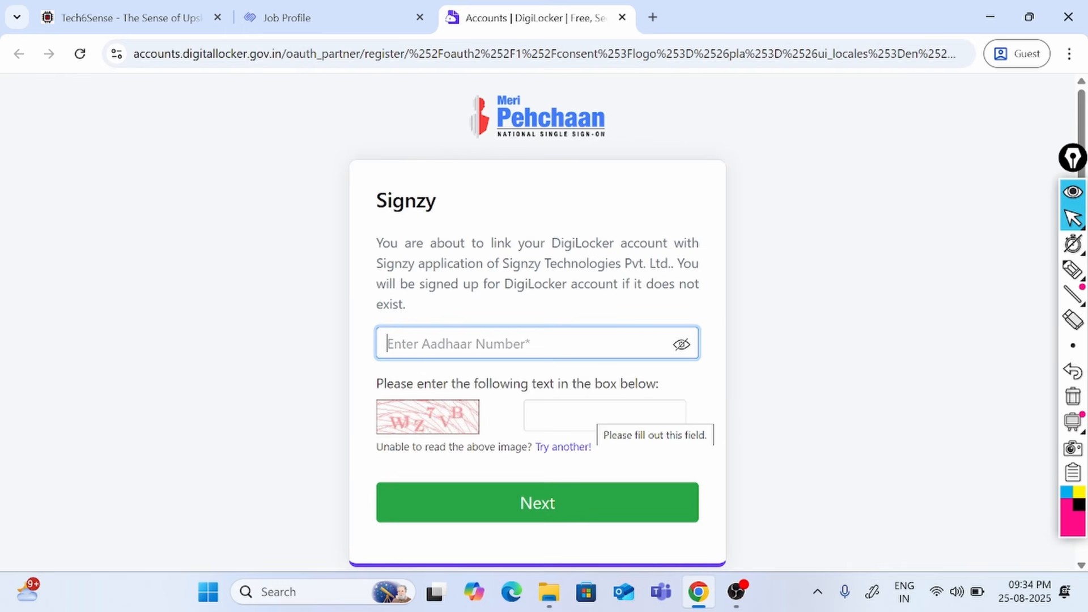
Step: Submit the Aadhaar number with the captcha text and the DigiLocker security PIN to sign in
left_click(543, 502)
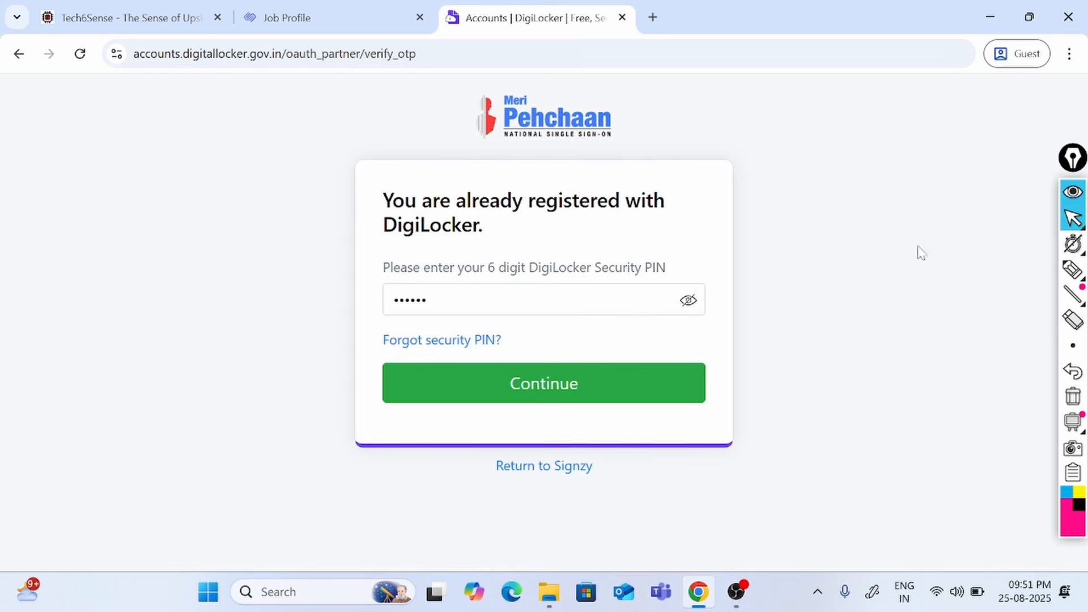
left_click(573, 395)
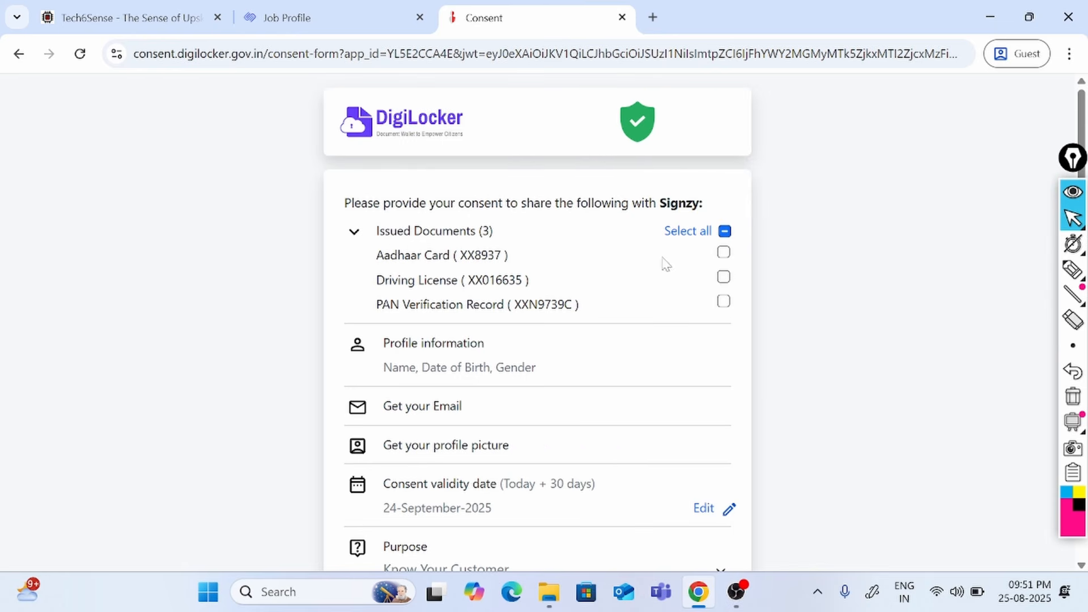
Step: Select the Aadhaar Card under the issued documents and allow DigiLocker to share the data with Signzy
left_click(724, 252)
scroll(631, 316, "down", 1)
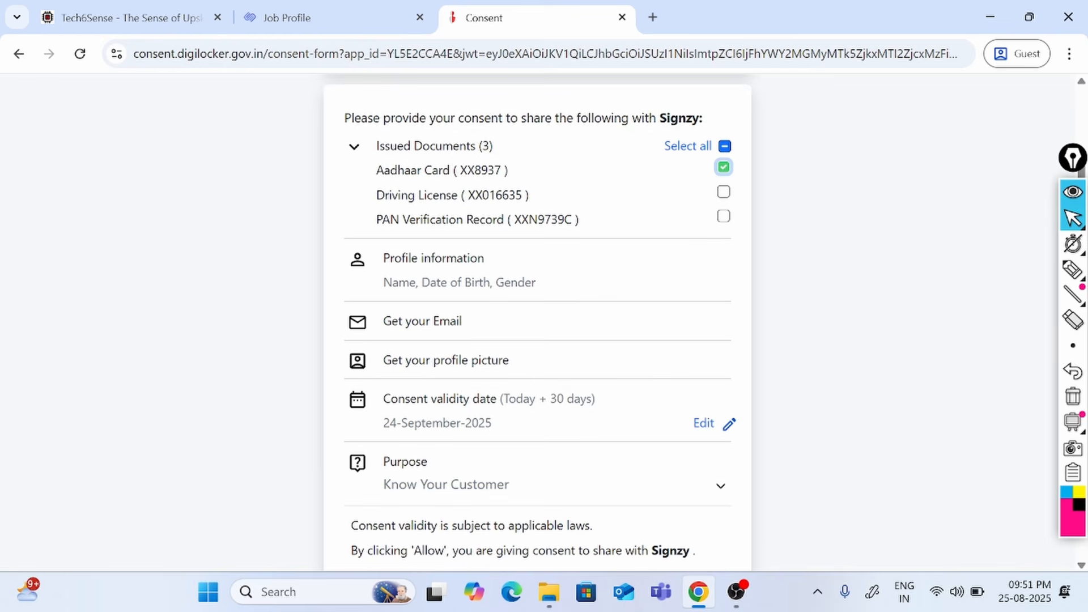
scroll(386, 278, "down", 1)
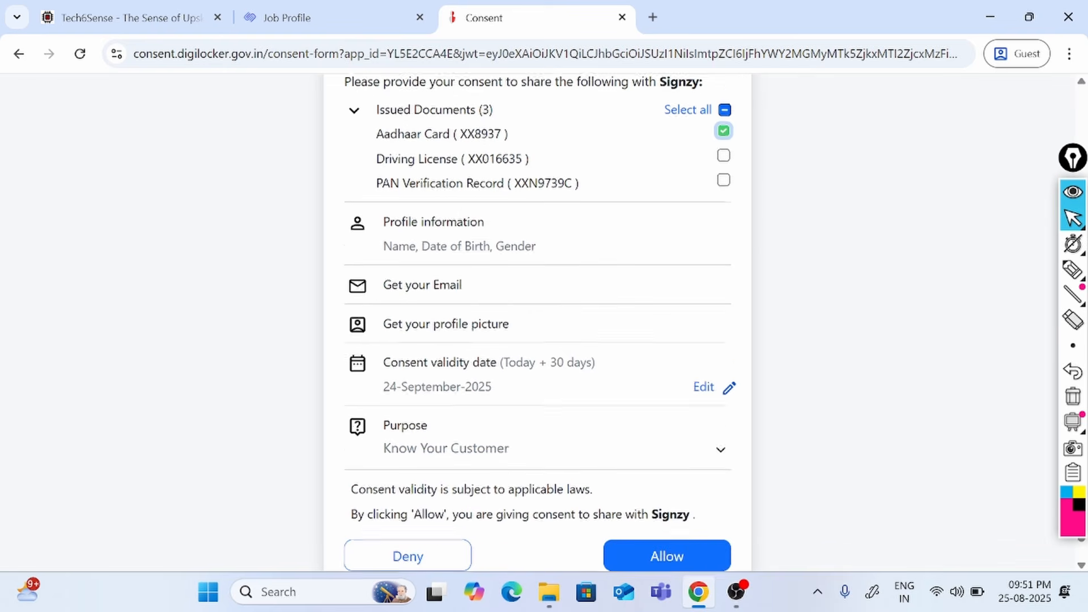
left_click(651, 542)
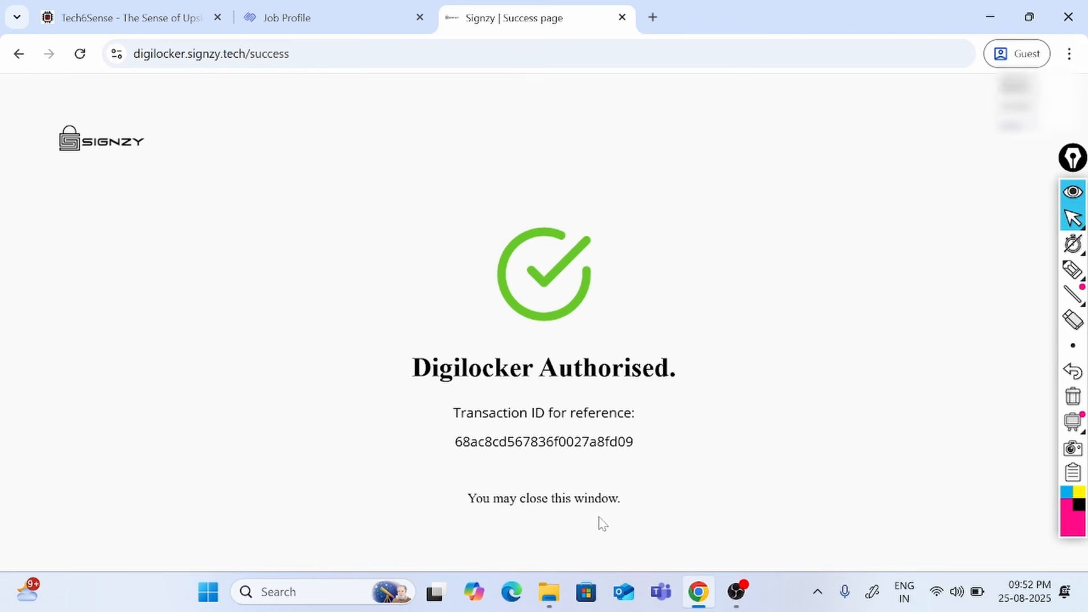
Step: Return to the Superset job profile and proceed with the verified name, age and gender to complete the application
left_click(623, 19)
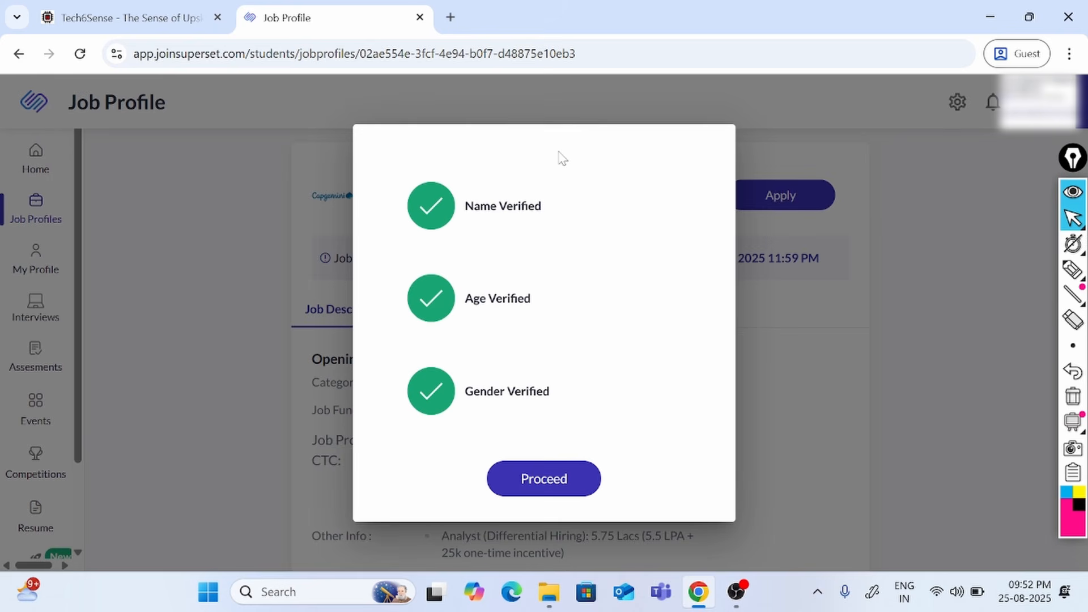
left_click(538, 482)
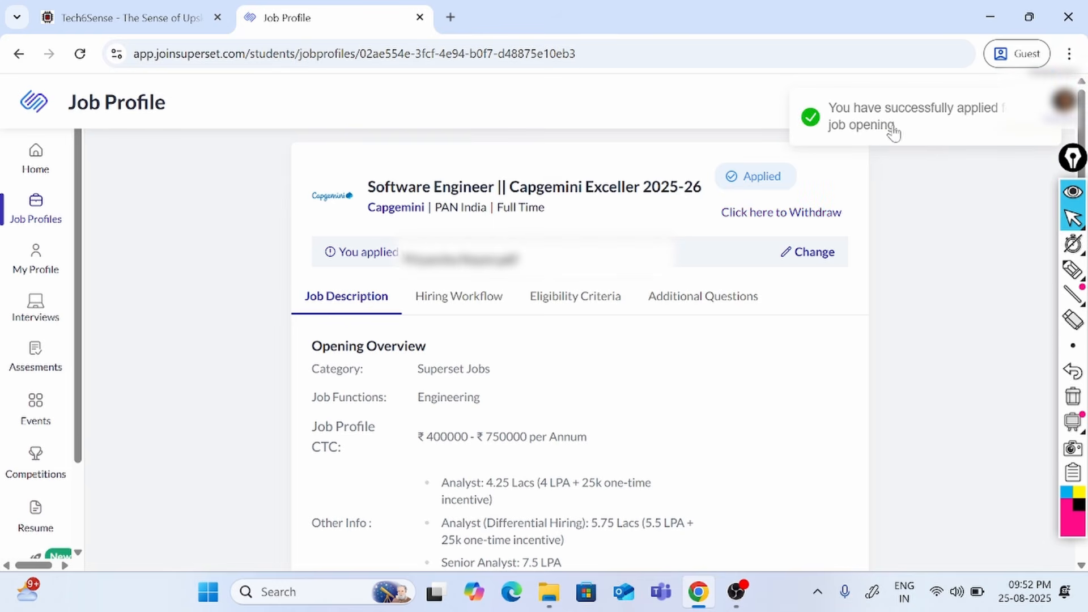
scroll(755, 335, "down", 3)
scroll(791, 288, "up", 3)
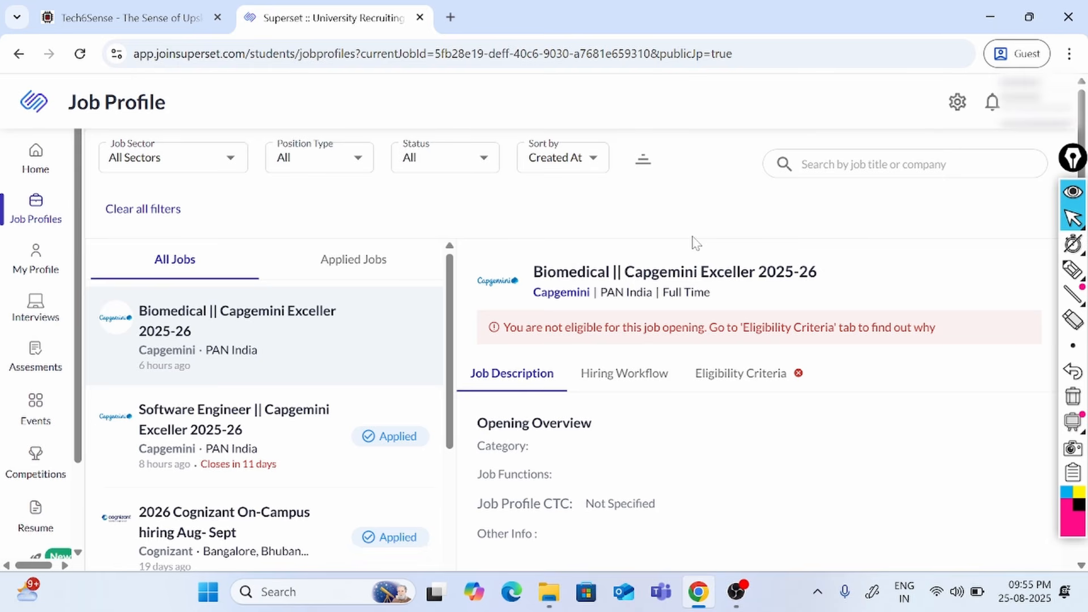
Step: List the applied jobs and circle the Applied status of the Software Engineer opening with the screen pen
left_click(36, 214)
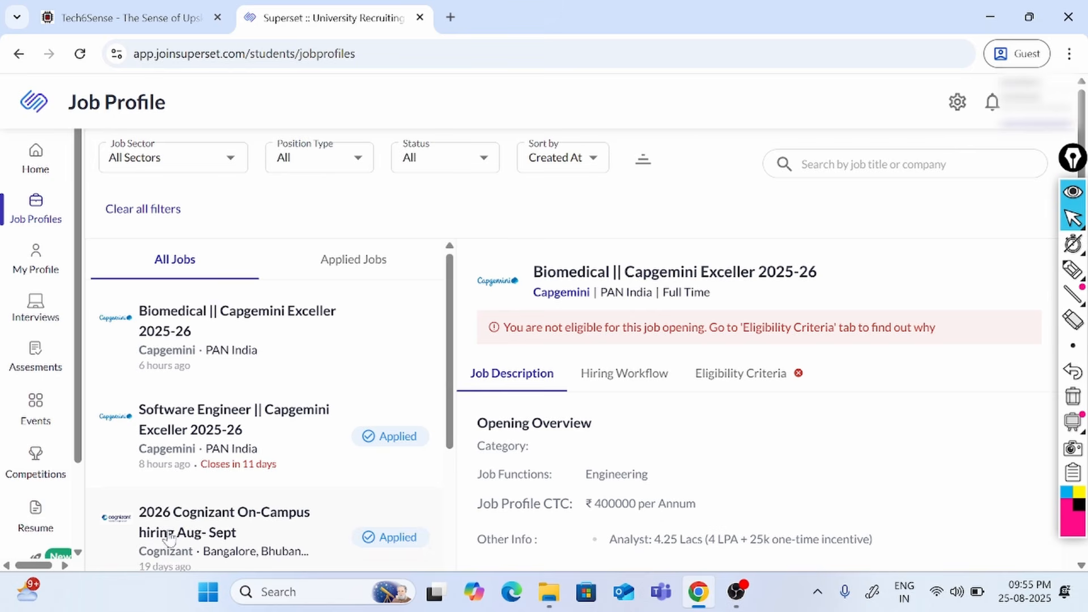
left_click(350, 264)
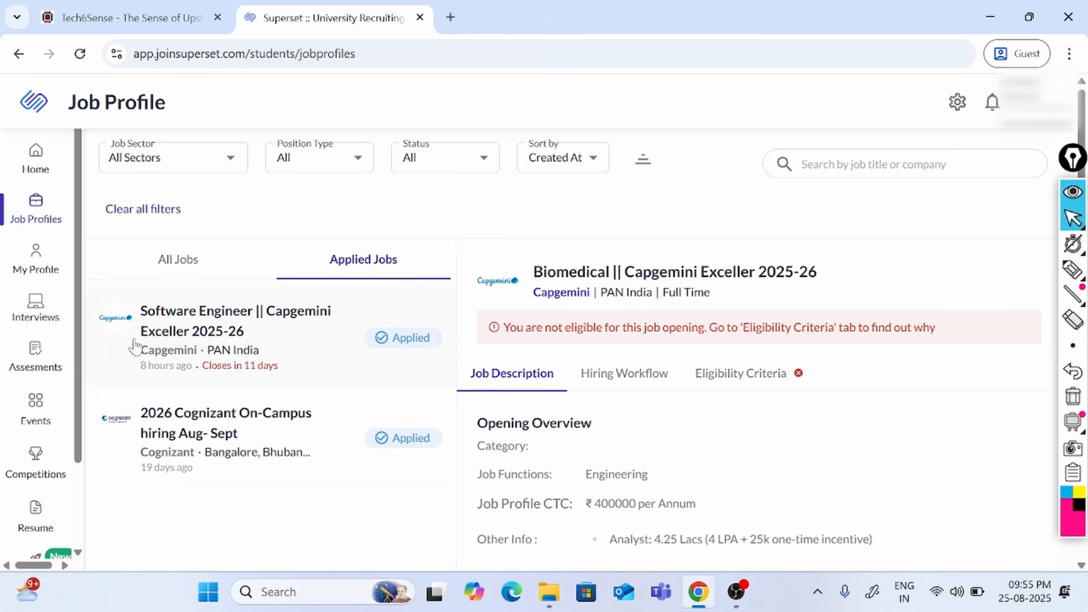
key("ctrl+shift+3")
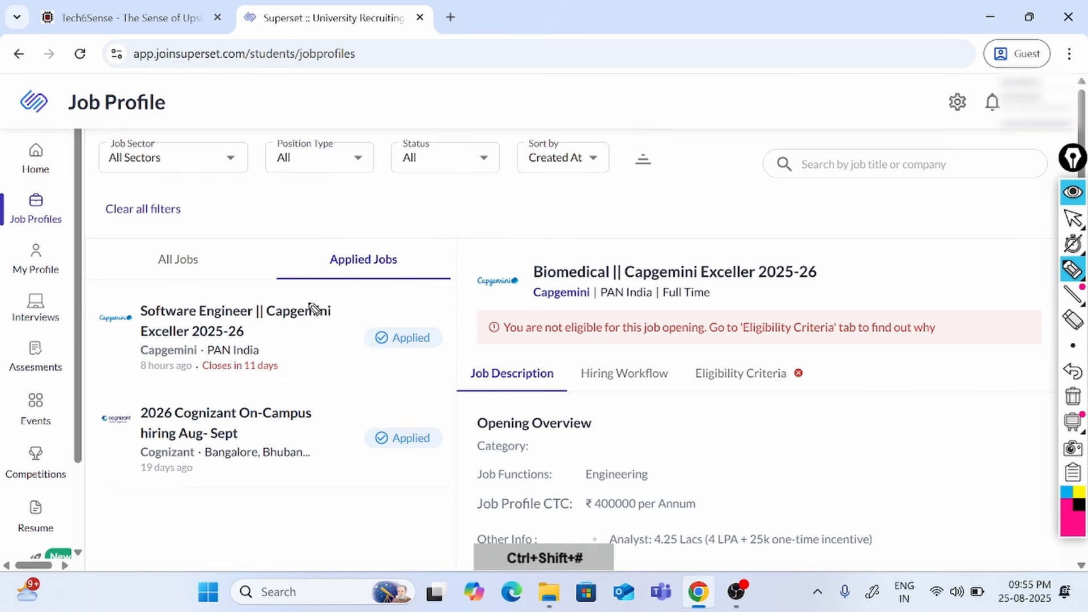
mouse_move(365, 358)
left_mouse_down()
mouse_move(441, 370)
mouse_move(420, 315)
mouse_move(365, 355)
left_mouse_up()
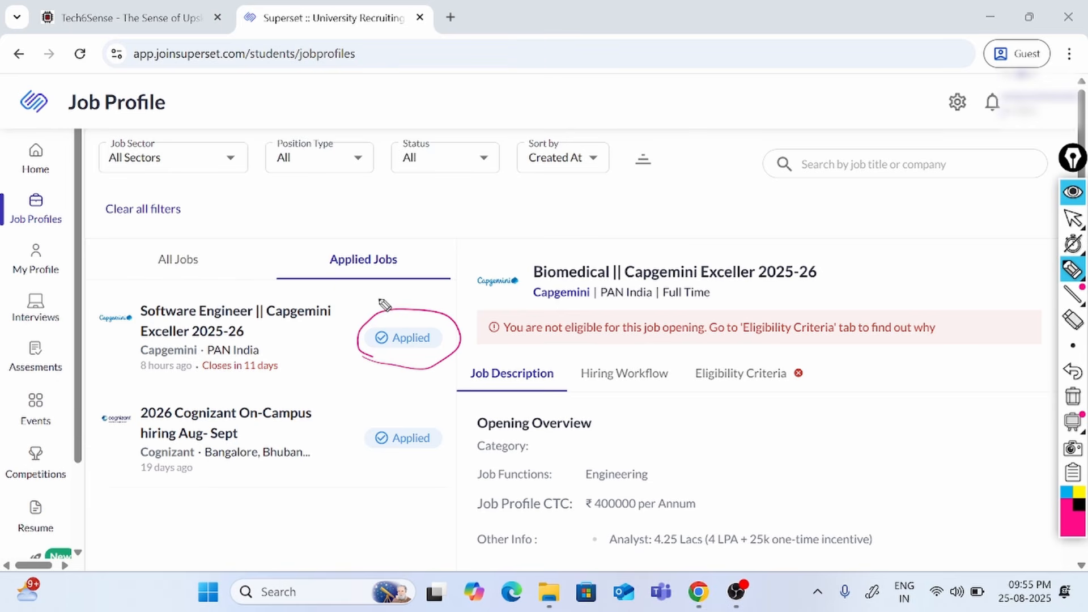
key("ctrl+shift+2")
Step: Open the applied Software Engineer job and examine the rounds in its hiring workflow
scroll(785, 552, "down", 3)
scroll(639, 375, "up", 3)
left_click(627, 385)
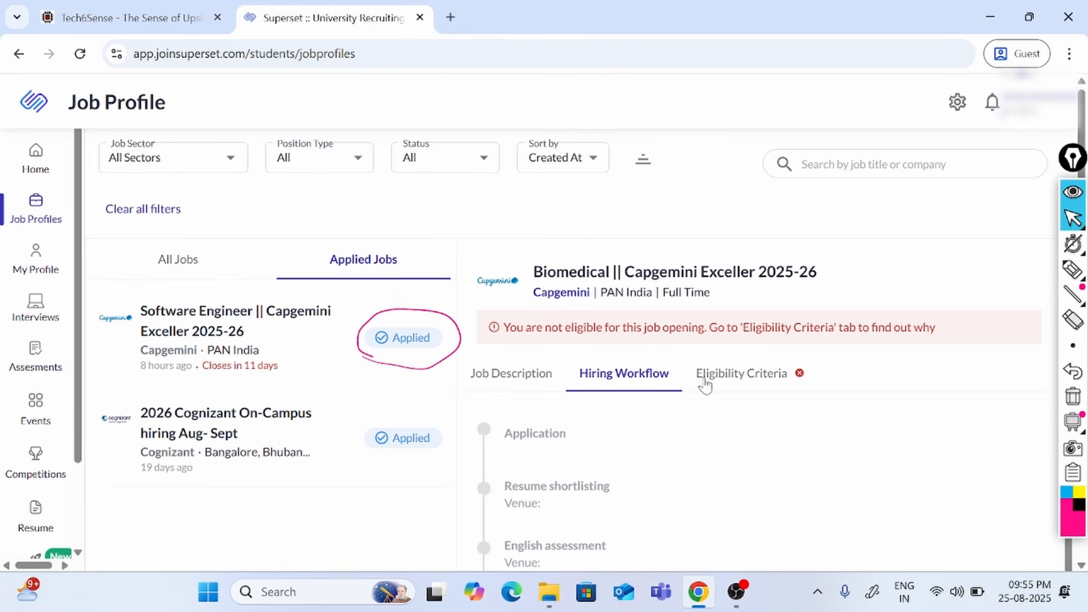
left_click(253, 349)
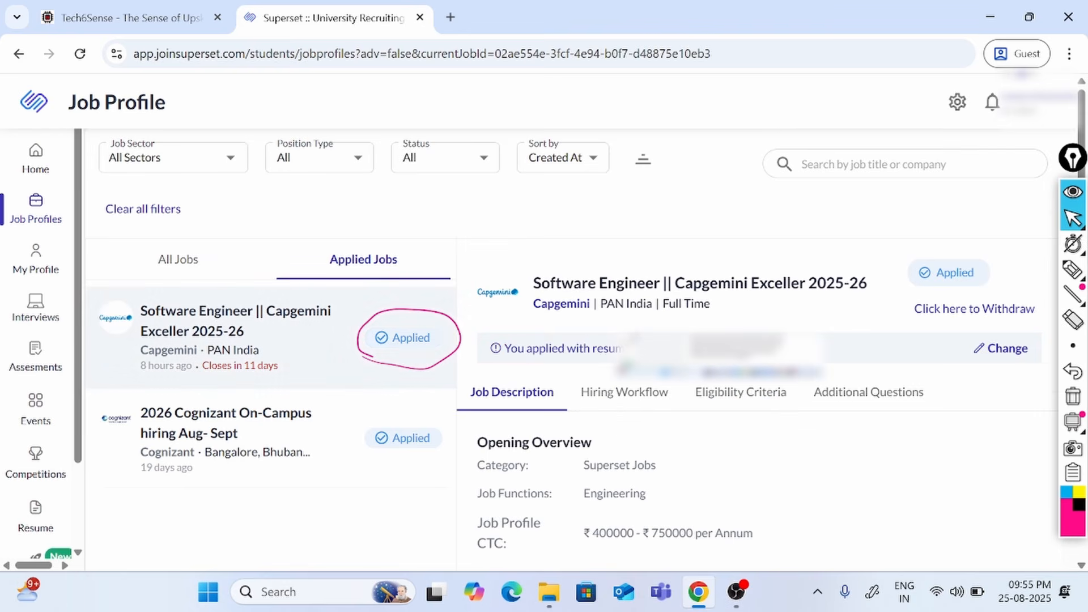
left_click(619, 403)
scroll(572, 446, "down", 5)
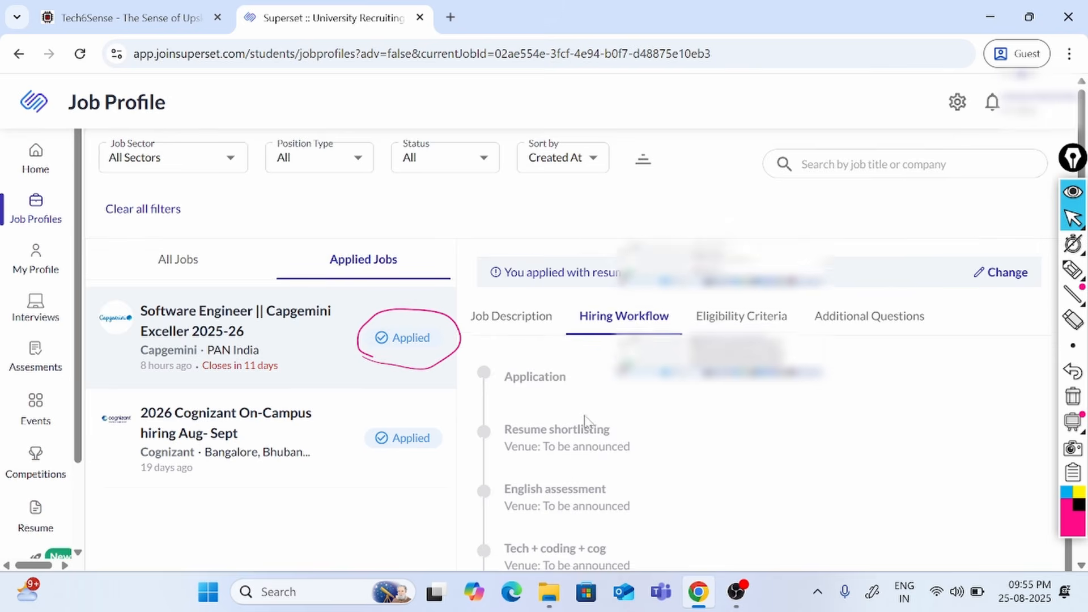
scroll(573, 446, "up", 3)
scroll(612, 318, "down", 3)
scroll(612, 317, "down", 1)
scroll(681, 318, "up", 1)
Step: Review the Software Engineer job's eligibility criteria and the submitted answers to its additional questions
left_click(738, 233)
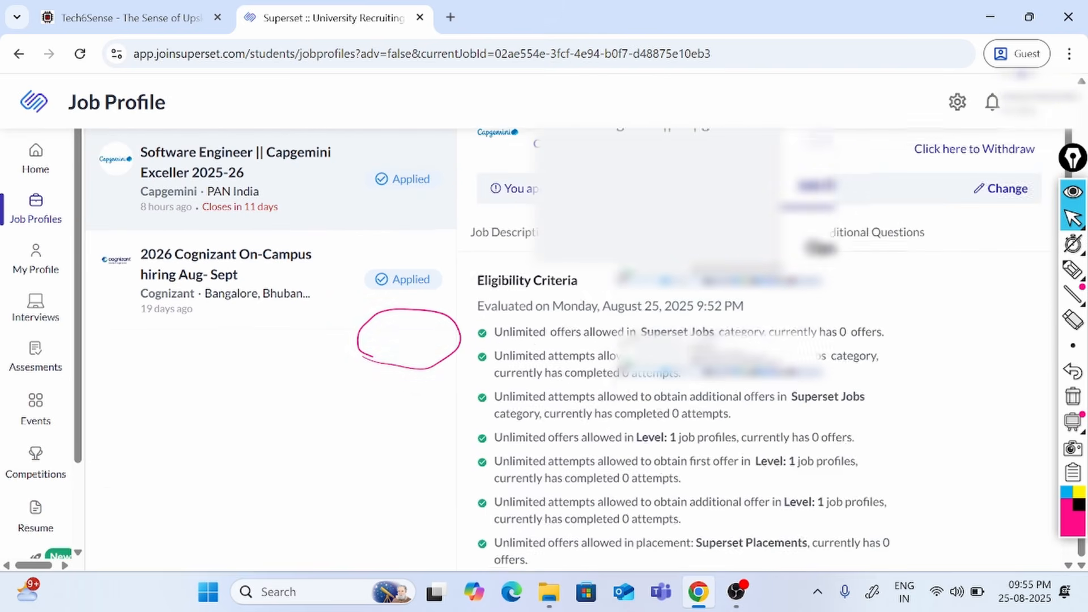
scroll(738, 317, "down", 4)
scroll(855, 244, "up", 5)
left_click(850, 235)
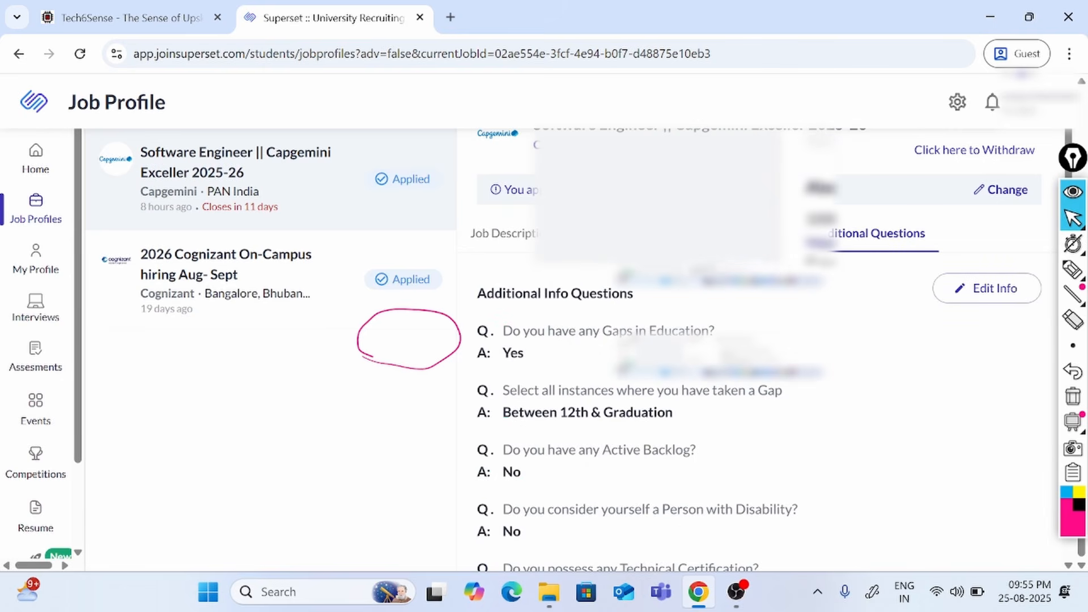
scroll(567, 375, "down", 6)
scroll(566, 376, "up", 6)
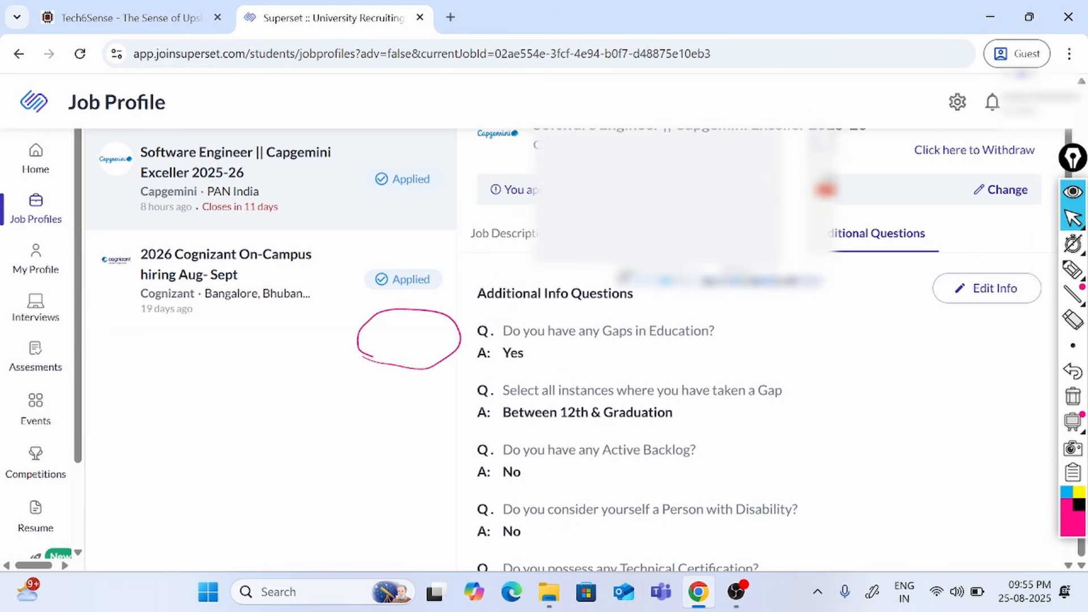
Step: Open the additional info for editing, clear the pen mark, review the answers down to the end and close the form
left_click(992, 296)
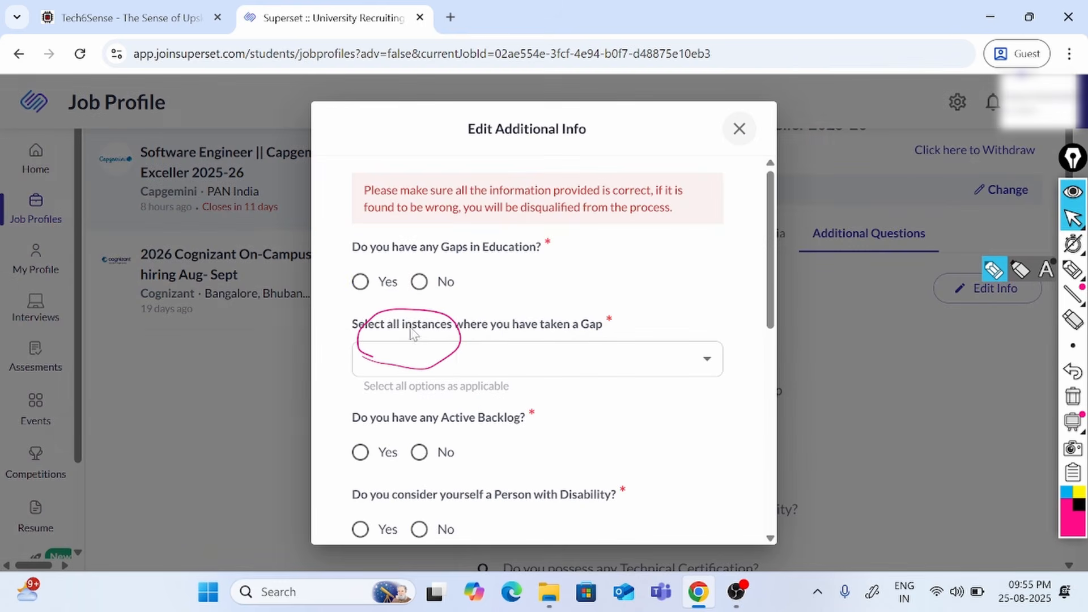
key("ctrl+shift+7")
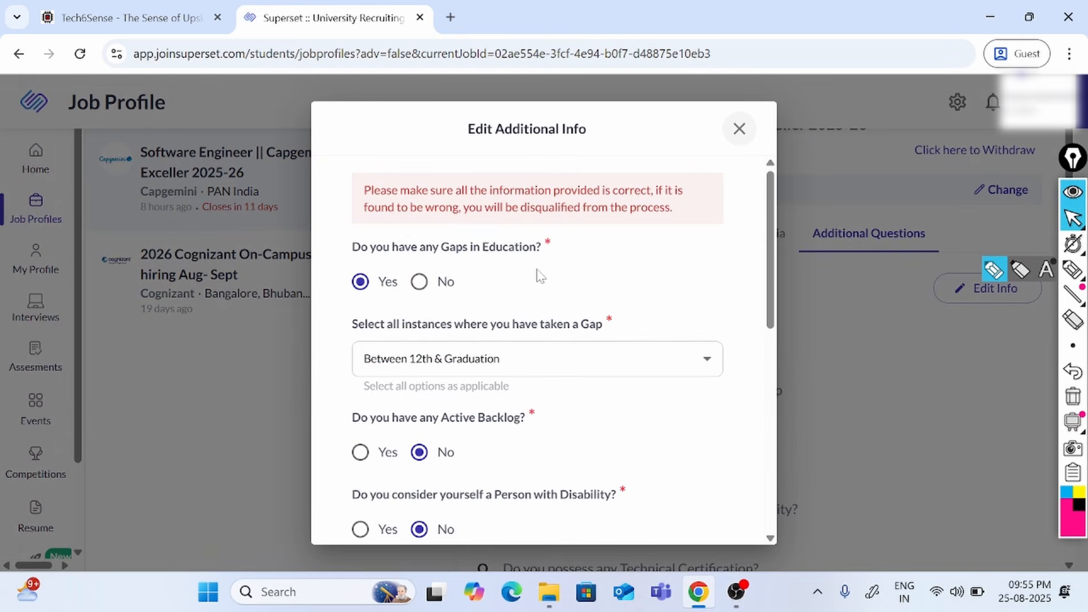
scroll(617, 341, "down", 10)
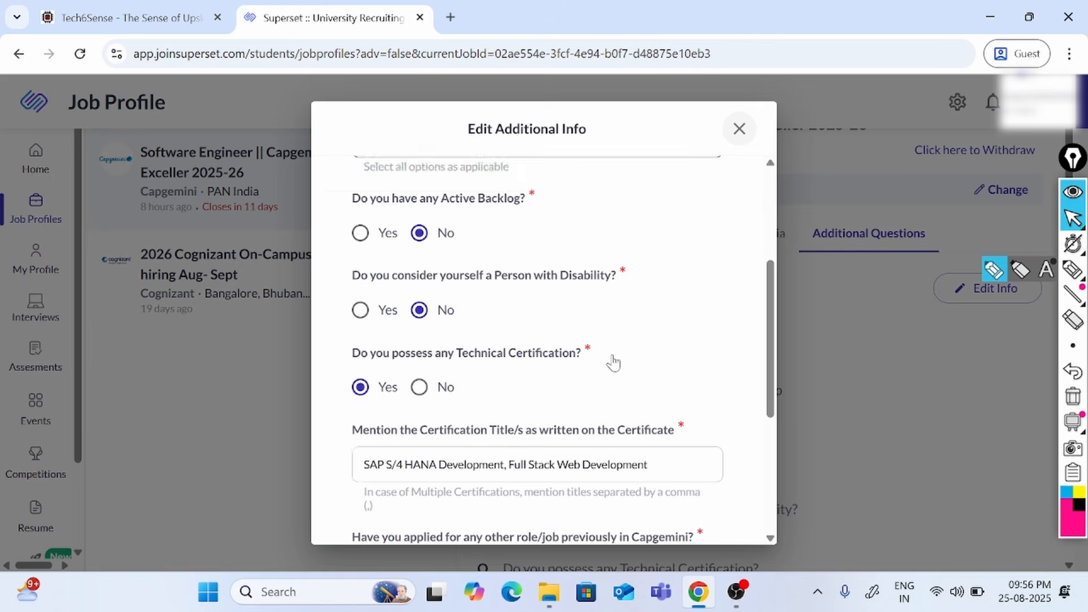
left_click(544, 513)
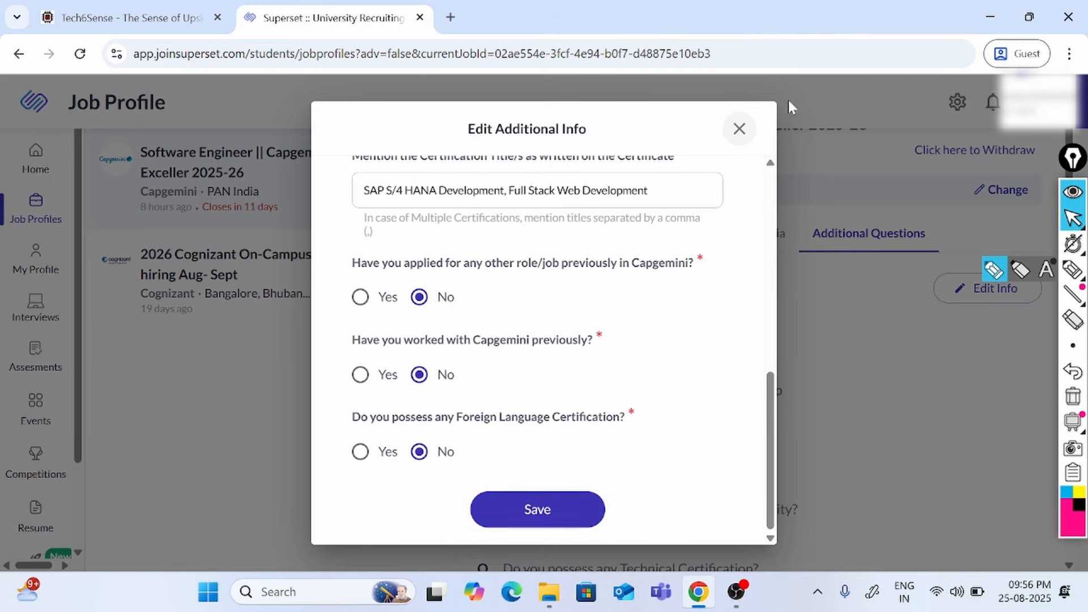
left_click(739, 129)
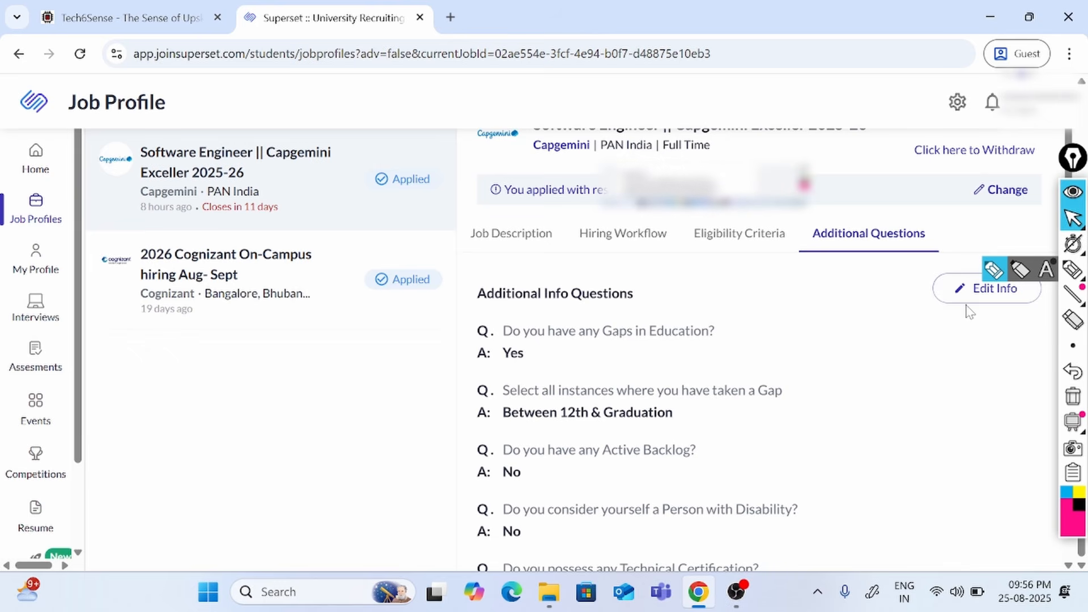
Step: Draw a tick beside the Edit Info option with the screen pen and clear the mark again
key("ctrl+shift+3")
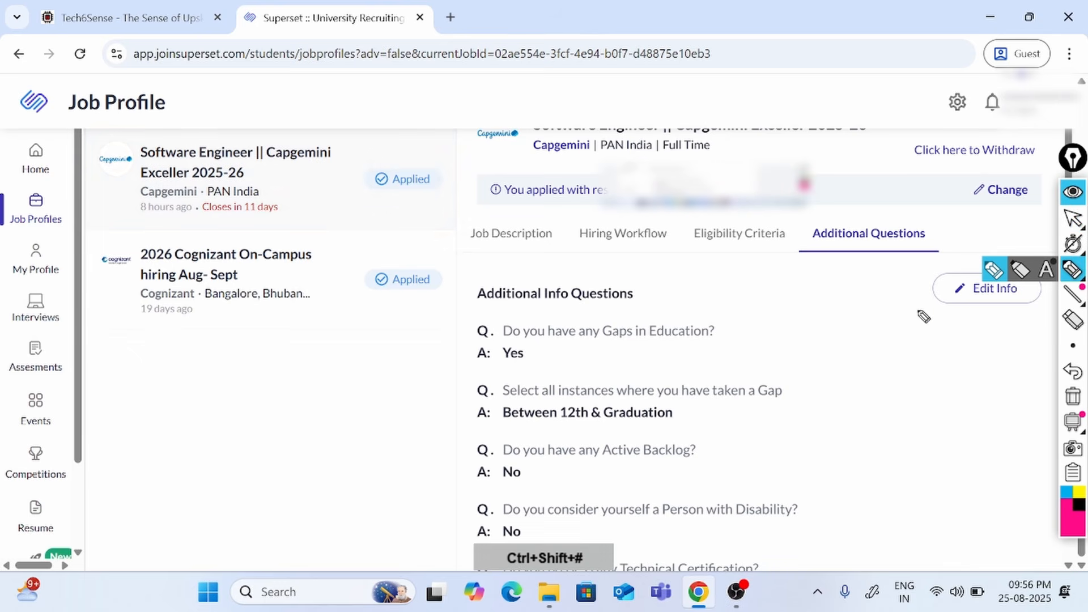
left_click_drag(909, 276, 976, 271)
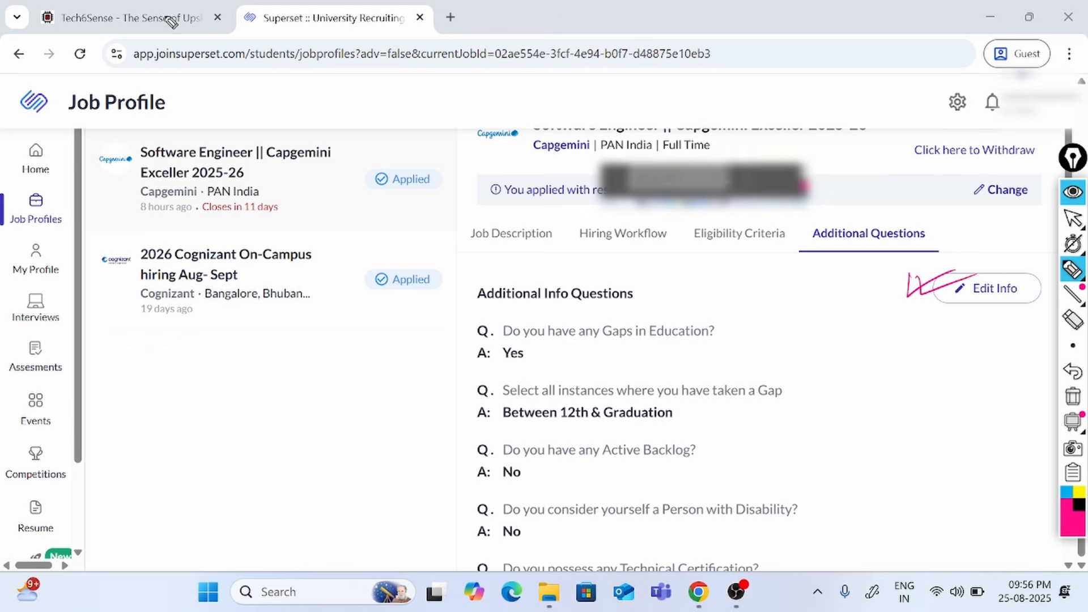
key("ctrl+shift+7")
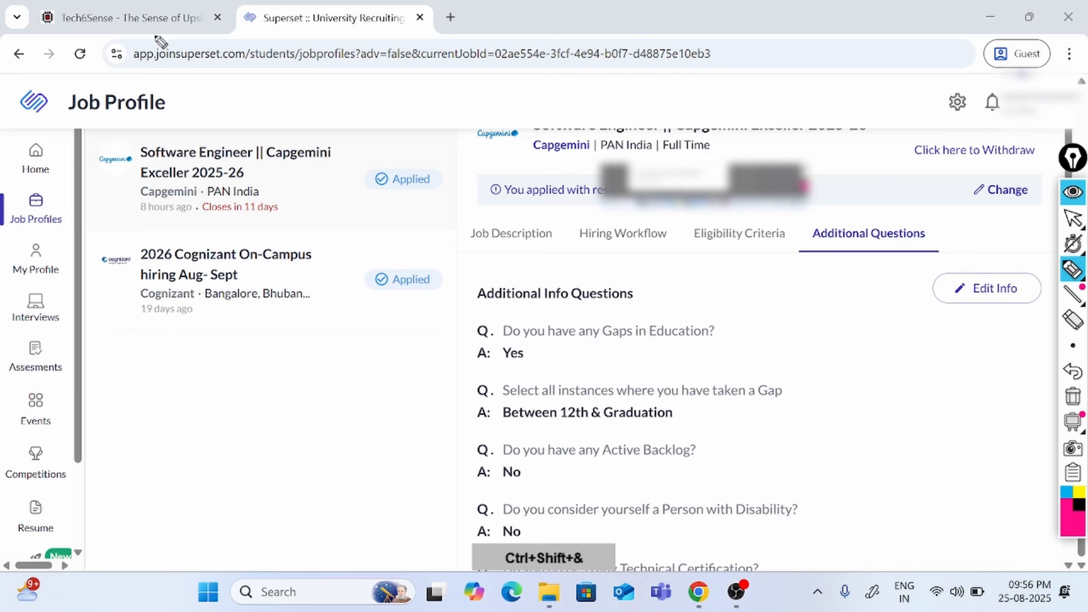
key("ctrl+shift+2")
Step: Switch to the Tech6Sense Capgemini Exceller page and review it from the selection rounds to the Apply Now link
left_click(196, 21)
scroll(584, 347, "up", 10)
scroll(583, 345, "up", 8)
scroll(584, 345, "down", 6)
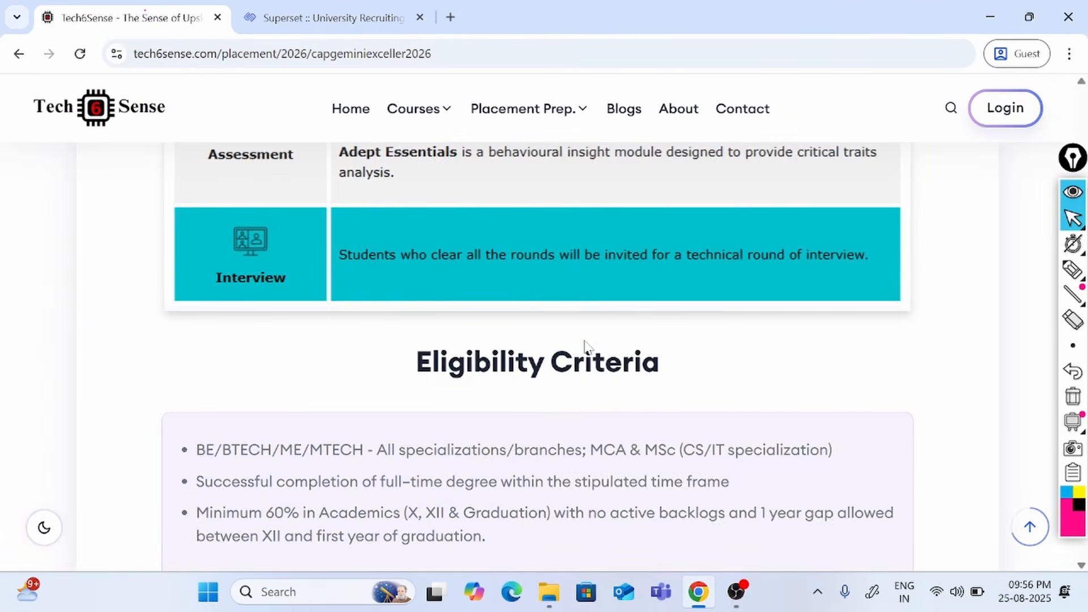
scroll(585, 345, "down", 10)
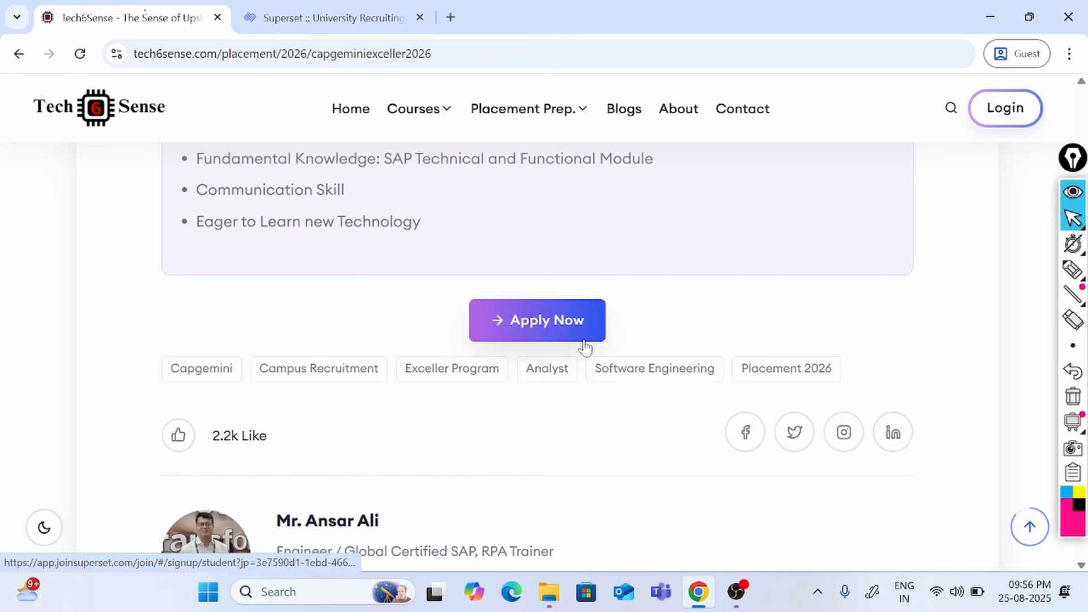